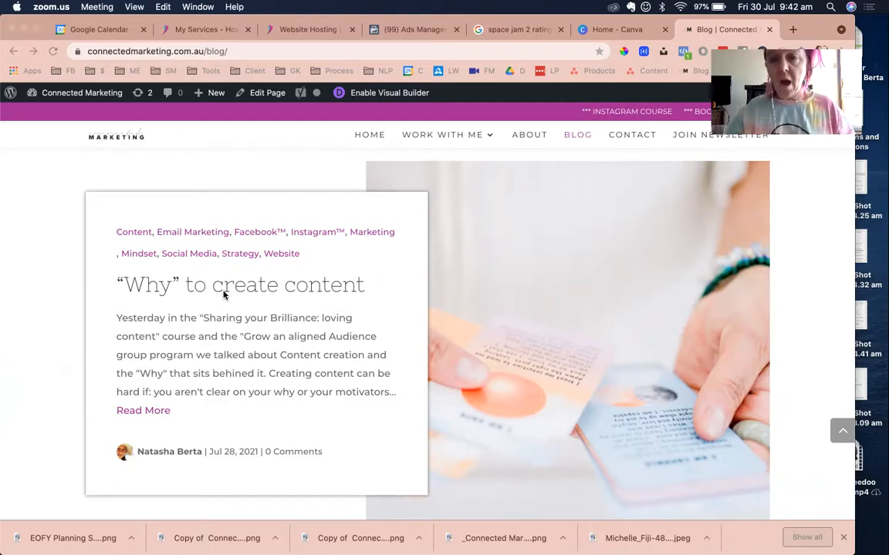
- Open the blog post titled “Why” to create content
{"action": "left_click", "coordinate": [223, 293]}
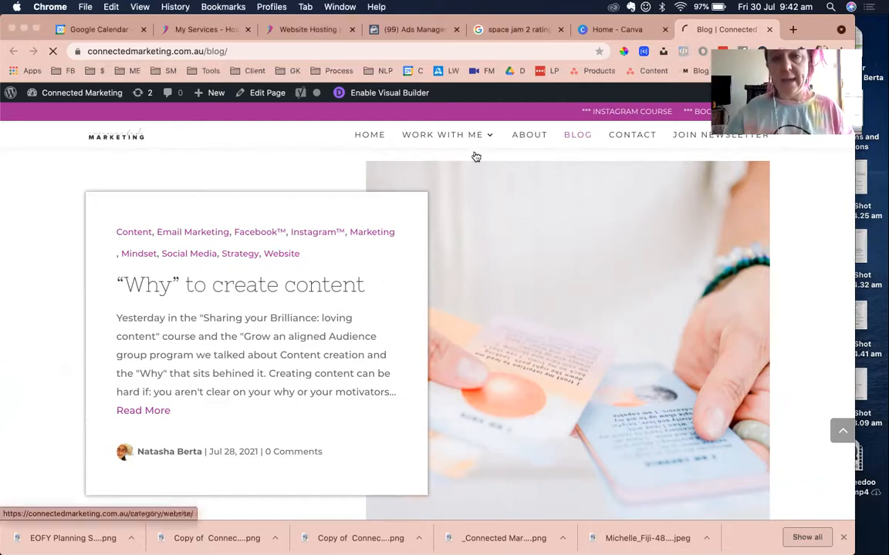
- Switch to Canva and look through all existing designs for something to reuse
{"action": "left_click", "coordinate": [611, 31]}
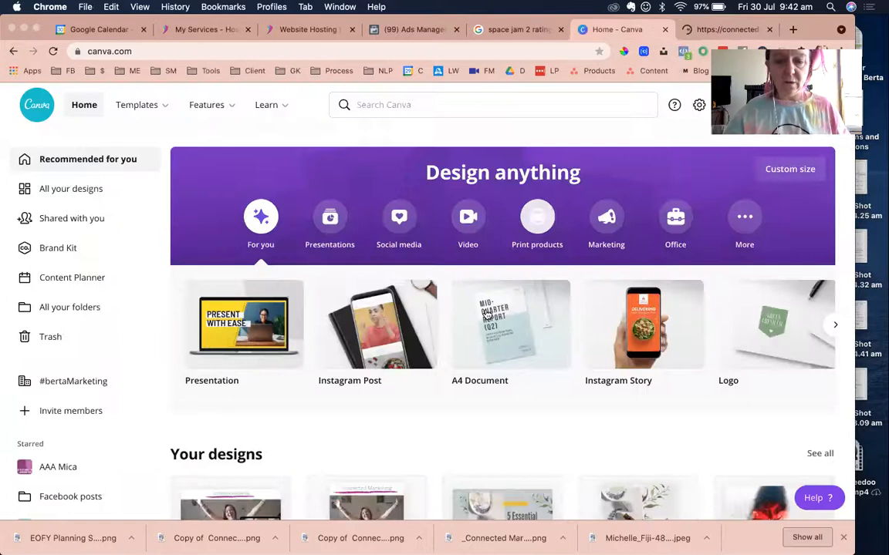
{"action": "scroll", "coordinate": [487, 315], "scroll_direction": "down", "scroll_amount": 3}
{"action": "scroll", "coordinate": [487, 315], "scroll_direction": "down", "scroll_amount": 1}
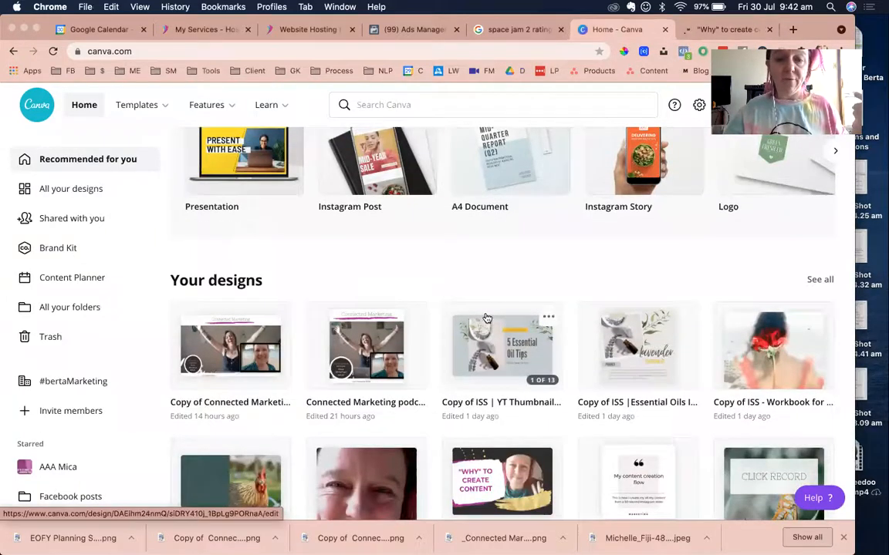
{"action": "scroll", "coordinate": [486, 319], "scroll_direction": "up", "scroll_amount": 1}
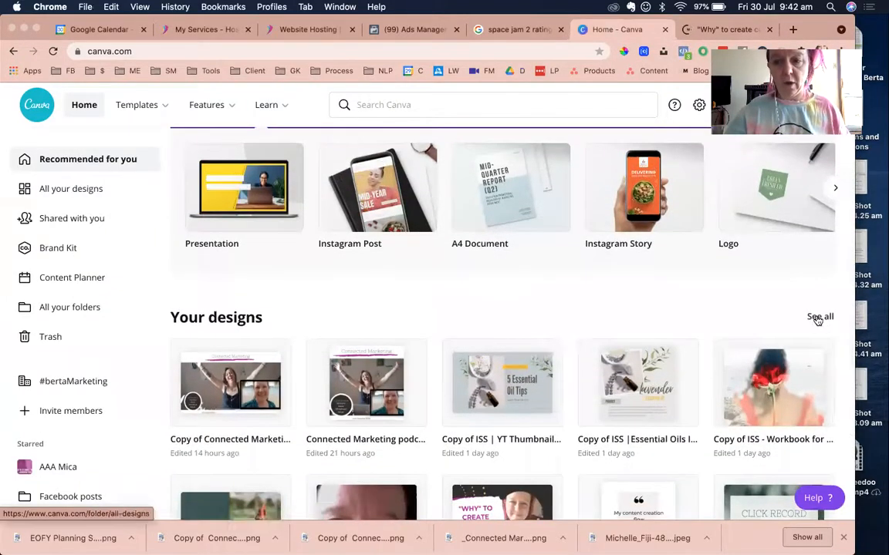
{"action": "left_click", "coordinate": [818, 317]}
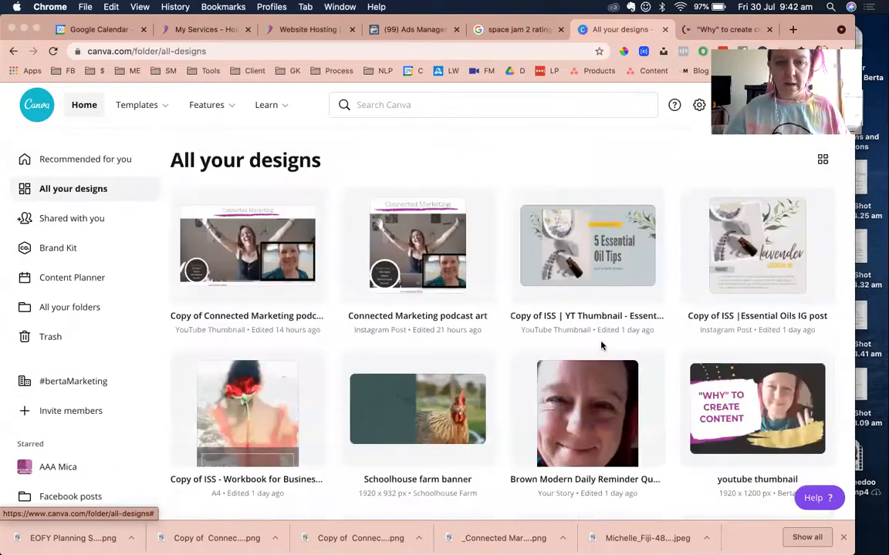
{"action": "scroll", "coordinate": [602, 346], "scroll_direction": "down", "scroll_amount": 1}
{"action": "scroll", "coordinate": [602, 346], "scroll_direction": "down", "scroll_amount": 5}
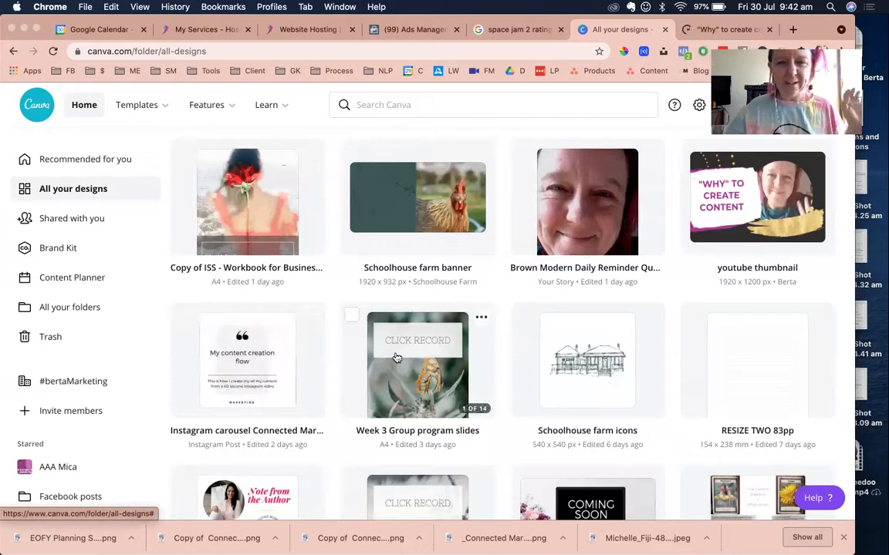
{"action": "scroll", "coordinate": [380, 244], "scroll_direction": "up", "scroll_amount": 5}
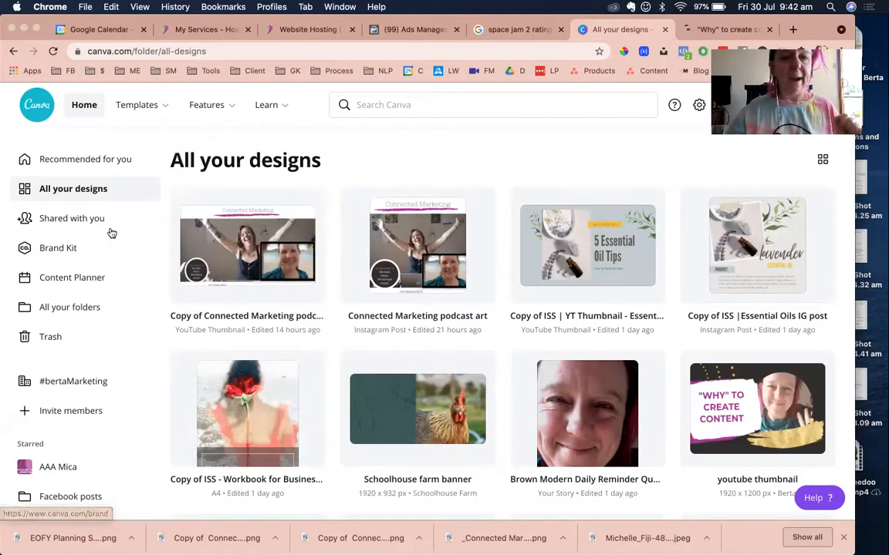
- Find the Business testimonial review Instagram feed post among Canva's suggested templates and start customizing it
{"action": "left_click", "coordinate": [134, 106]}
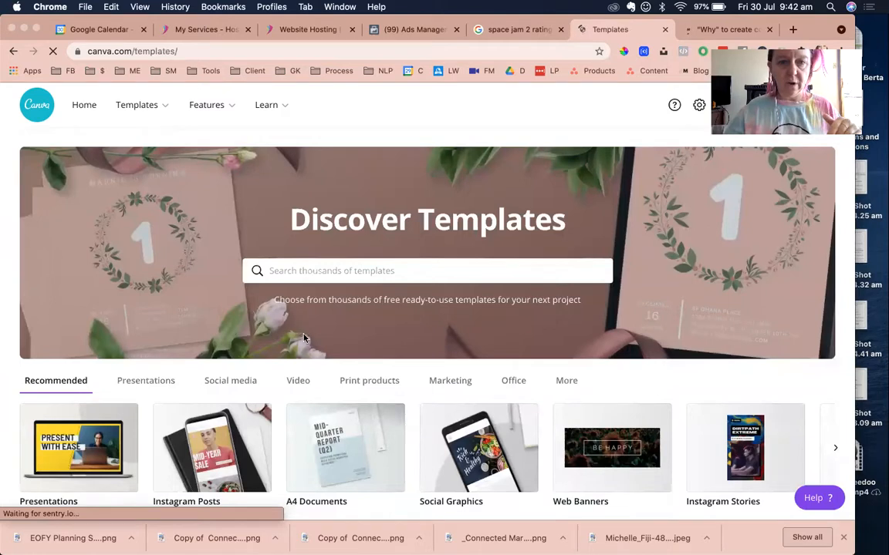
{"action": "scroll", "coordinate": [316, 347], "scroll_direction": "down", "scroll_amount": 5}
{"action": "scroll", "coordinate": [322, 354], "scroll_direction": "down", "scroll_amount": 2}
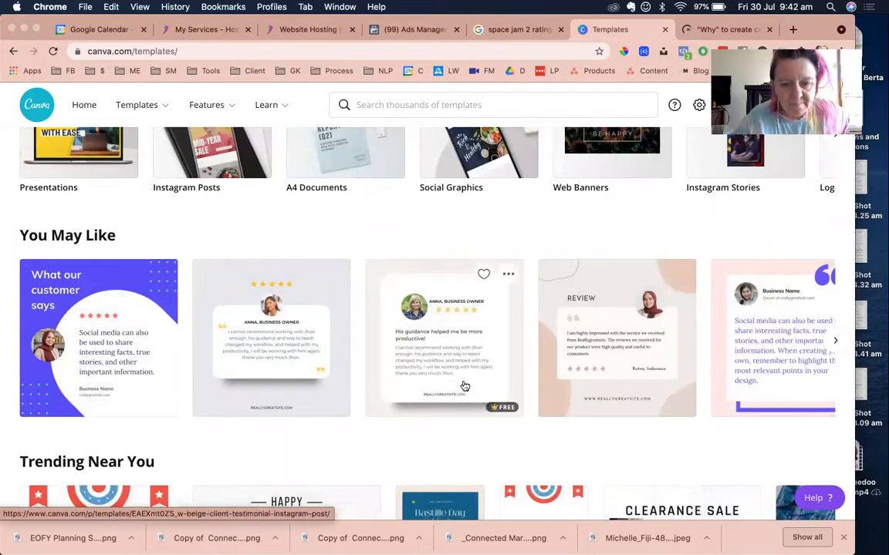
{"action": "left_click", "coordinate": [834, 341]}
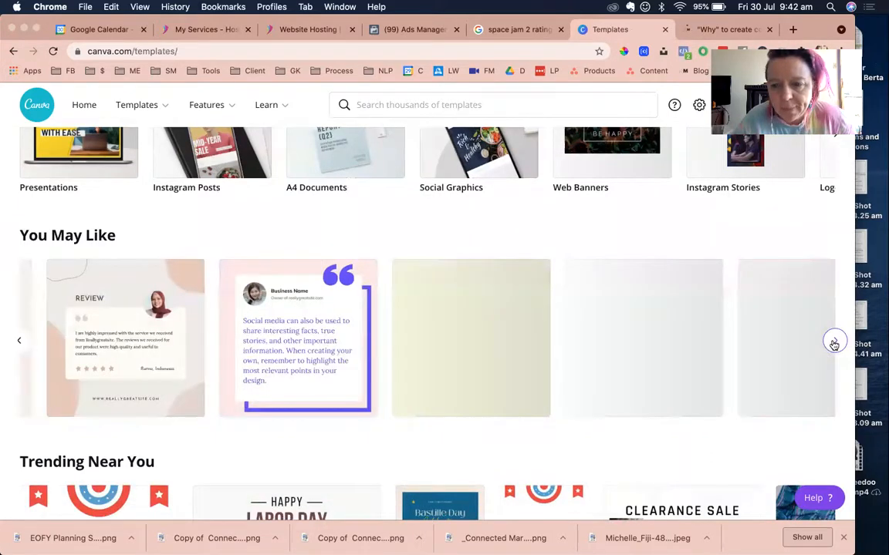
{"action": "left_click", "coordinate": [834, 341]}
{"action": "left_click", "coordinate": [834, 341]}
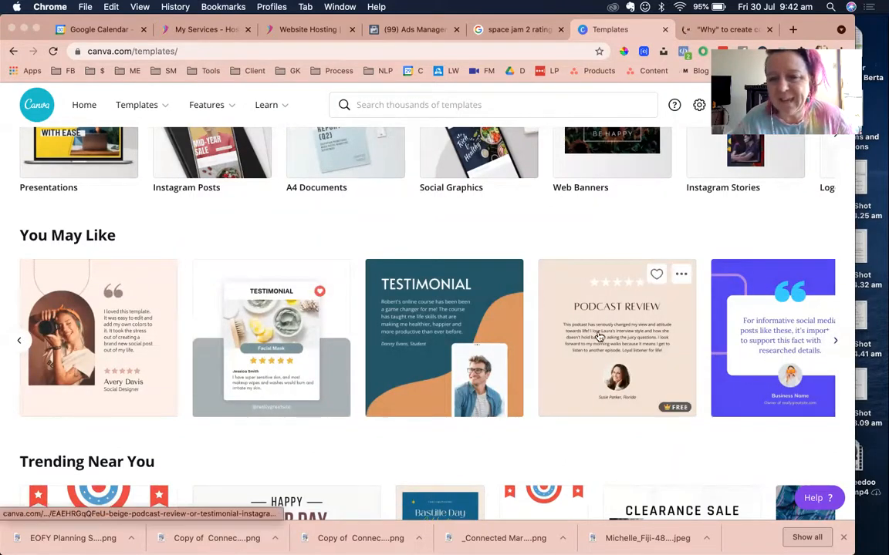
{"action": "left_click", "coordinate": [834, 341]}
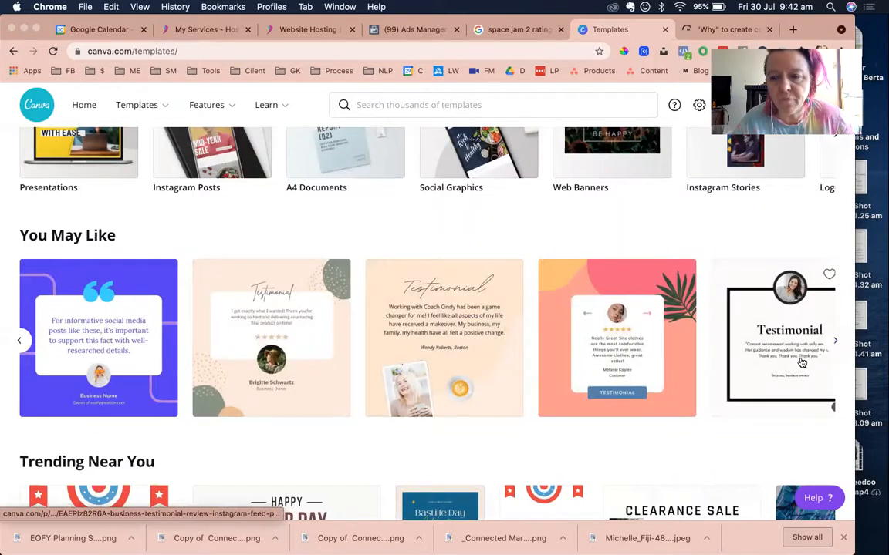
{"action": "scroll", "coordinate": [801, 361], "scroll_direction": "right", "scroll_amount": 2}
{"action": "scroll", "coordinate": [802, 361], "scroll_direction": "right", "scroll_amount": 1}
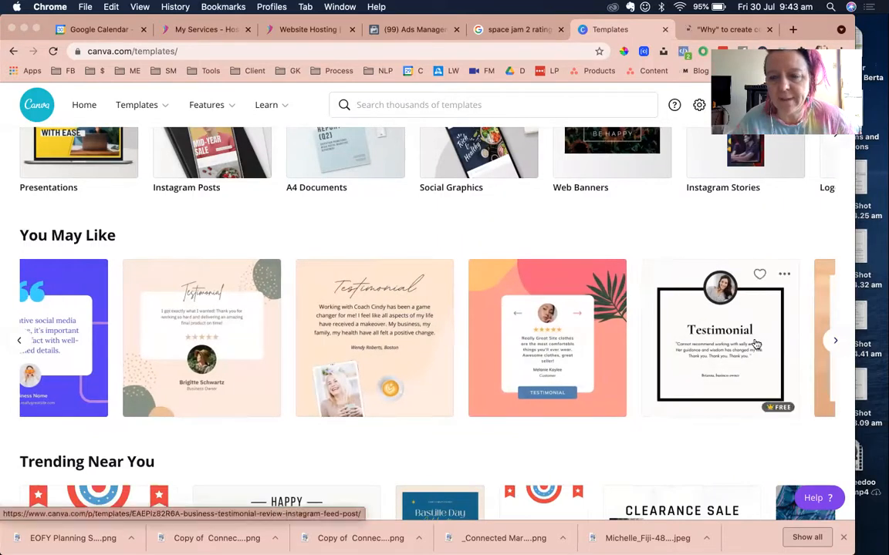
{"action": "left_click", "coordinate": [756, 345]}
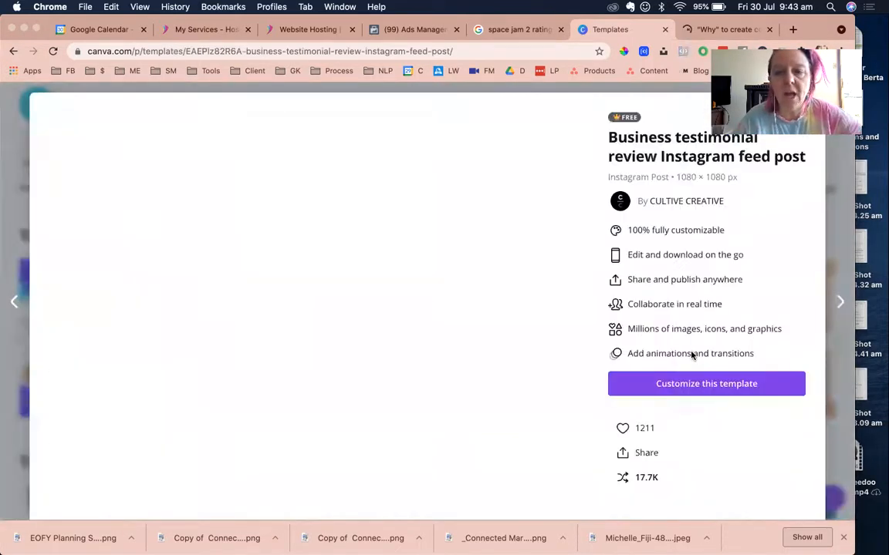
{"action": "left_click", "coordinate": [684, 386]}
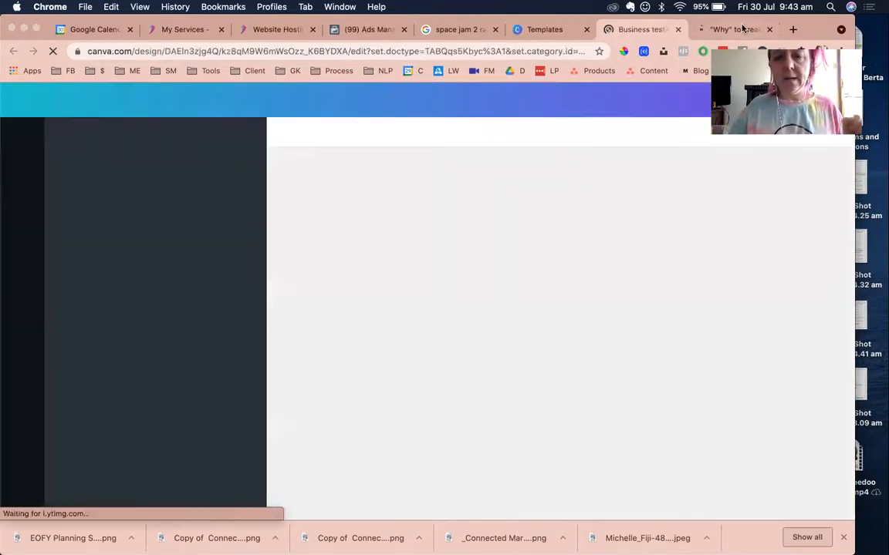
- Switch back to the blog post and review its title and the lines on why creating content can be hard
{"action": "left_click", "coordinate": [737, 29]}
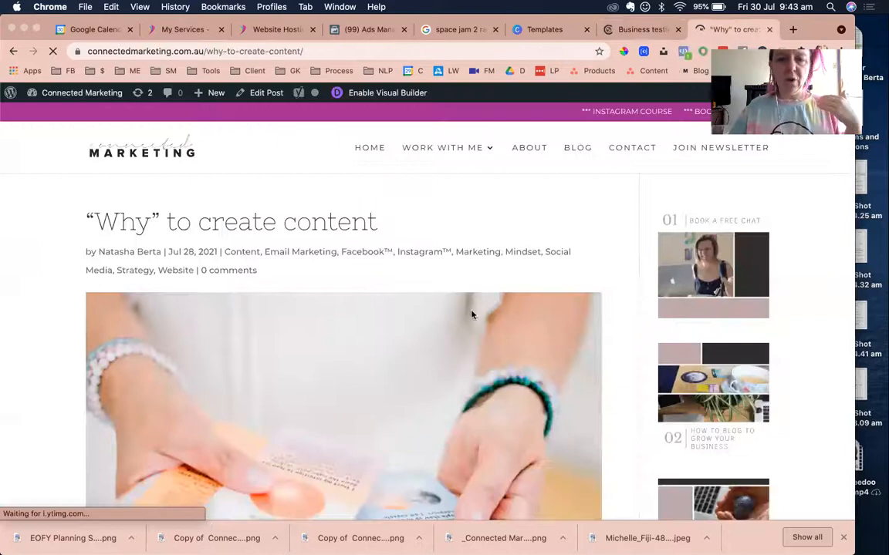
{"action": "scroll", "coordinate": [471, 340], "scroll_direction": "down", "scroll_amount": 5}
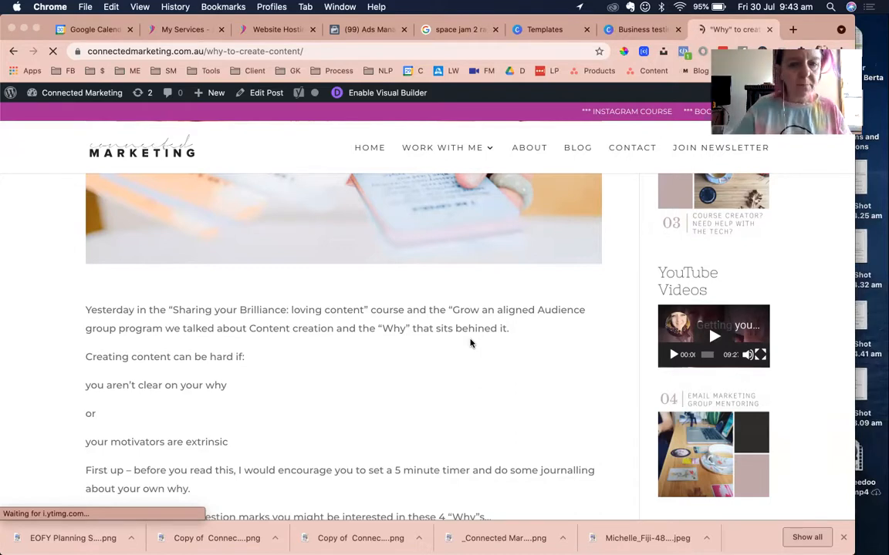
{"action": "scroll", "coordinate": [458, 377], "scroll_direction": "down", "scroll_amount": 3}
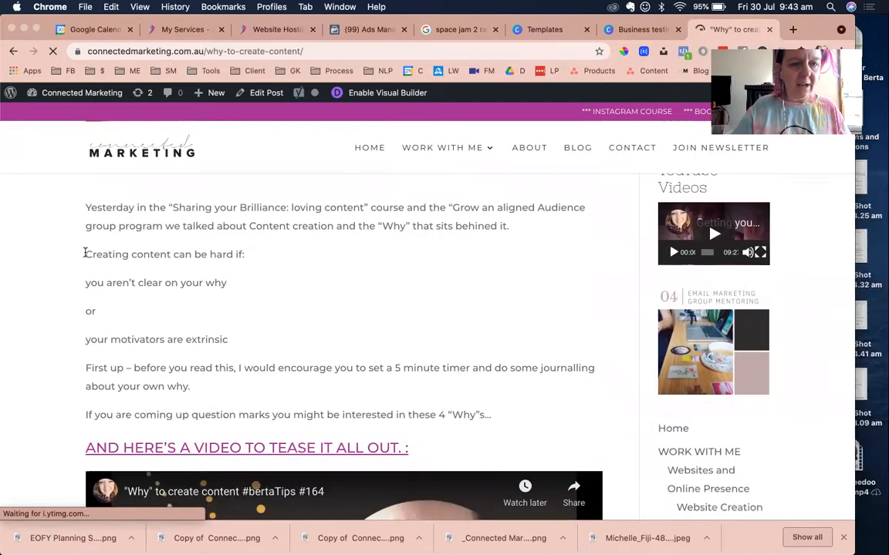
{"action": "left_click_drag", "start_coordinate": [85, 254], "coordinate": [136, 307]}
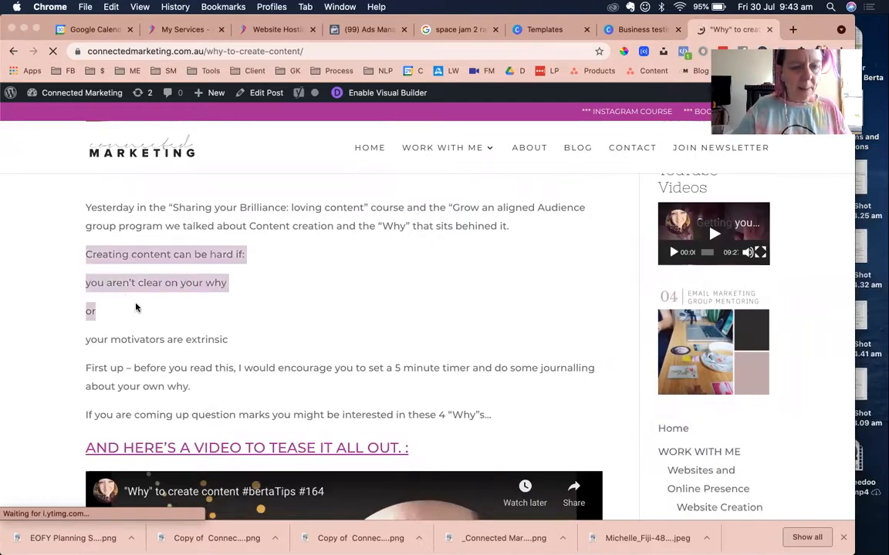
{"action": "left_click_drag", "start_coordinate": [183, 330], "coordinate": [229, 342]}
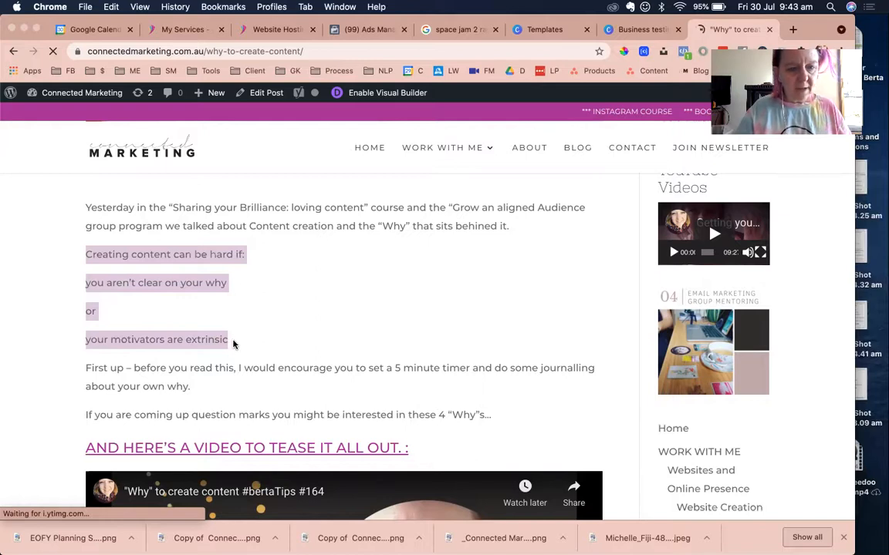
{"action": "scroll", "coordinate": [236, 338], "scroll_direction": "down", "scroll_amount": 10}
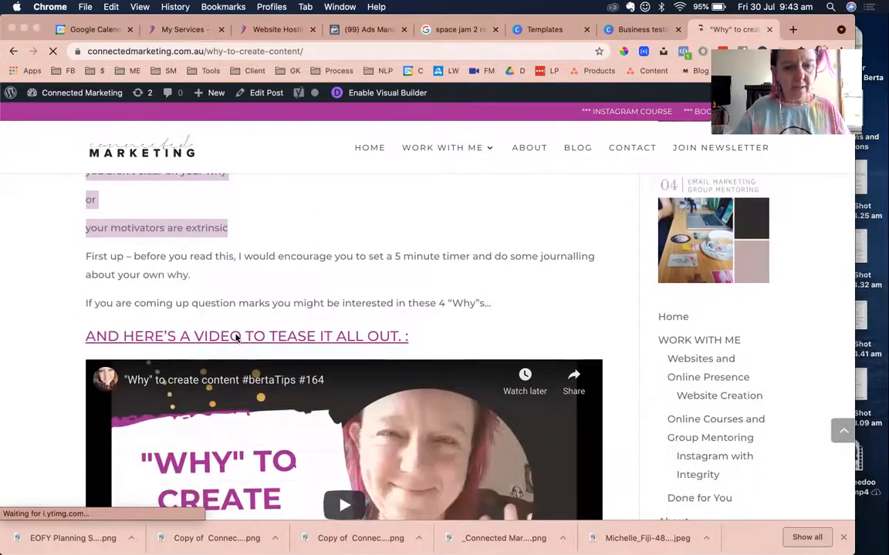
{"action": "scroll", "coordinate": [236, 338], "scroll_direction": "down", "scroll_amount": 1}
{"action": "scroll", "coordinate": [89, 367], "scroll_direction": "up", "scroll_amount": 10}
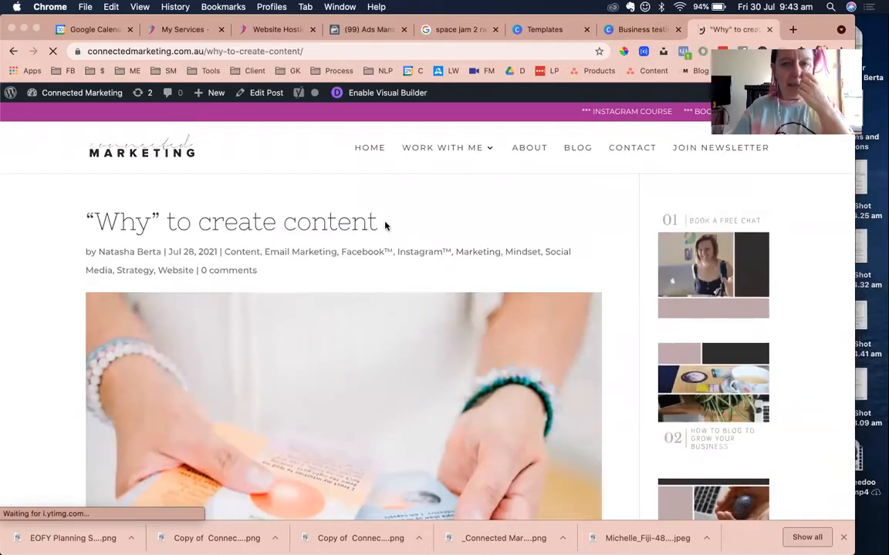
- Return to the Canva design and replace the Testimonial heading with: How your "why" can help with content creation
{"action": "left_click", "coordinate": [644, 29]}
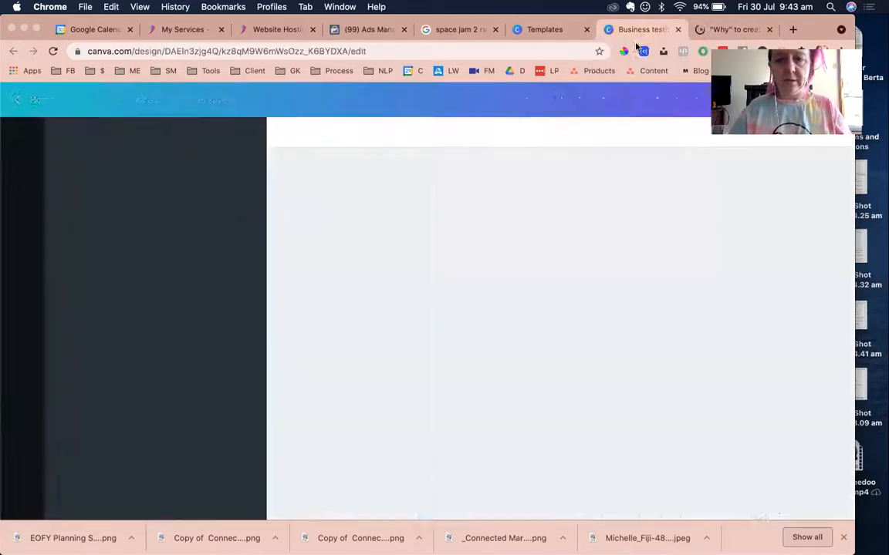
{"action": "double_click", "coordinate": [512, 301]}
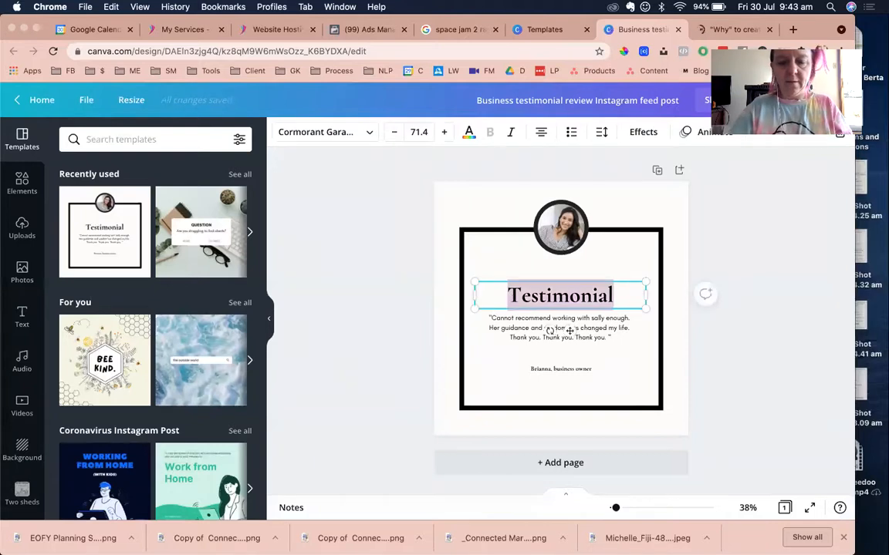
{"action": "type", "text": "How your \"why"}
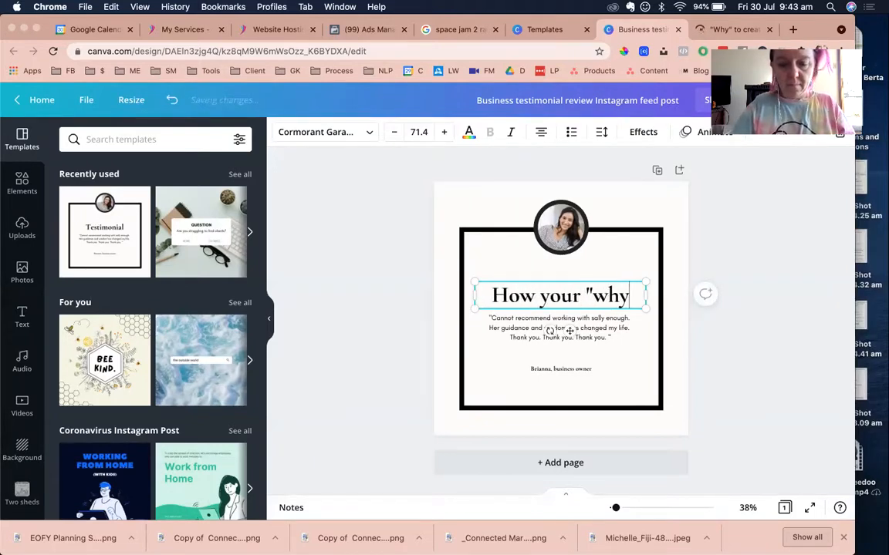
{"action": "type", "text": "\" can h"}
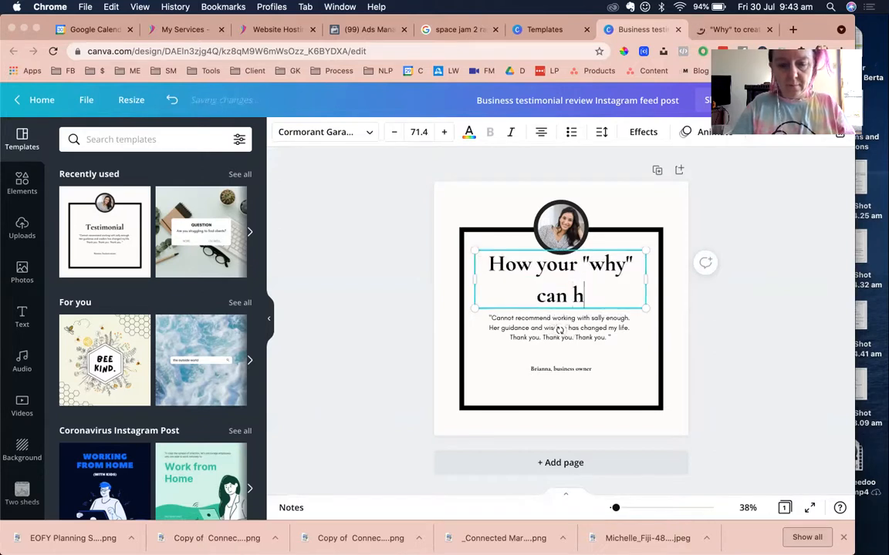
{"action": "type", "text": "elp with co"}
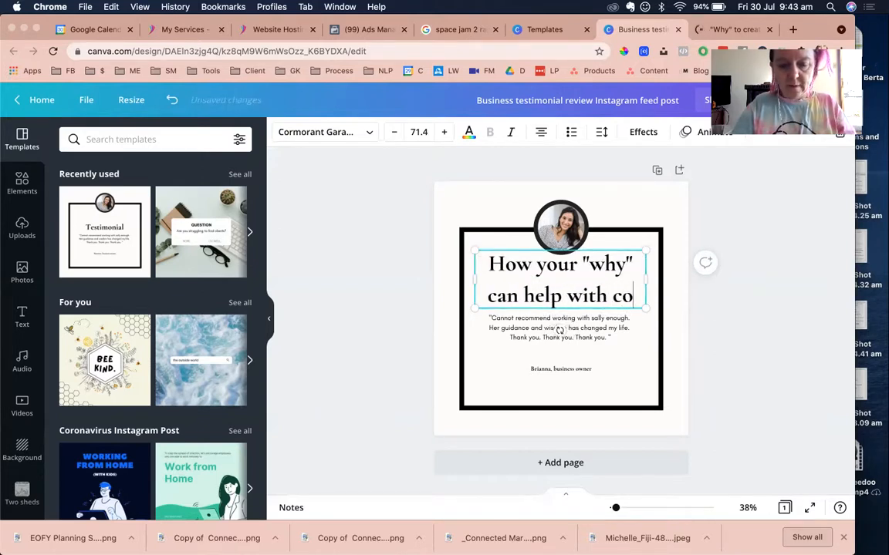
{"action": "type", "text": "ntent creation"}
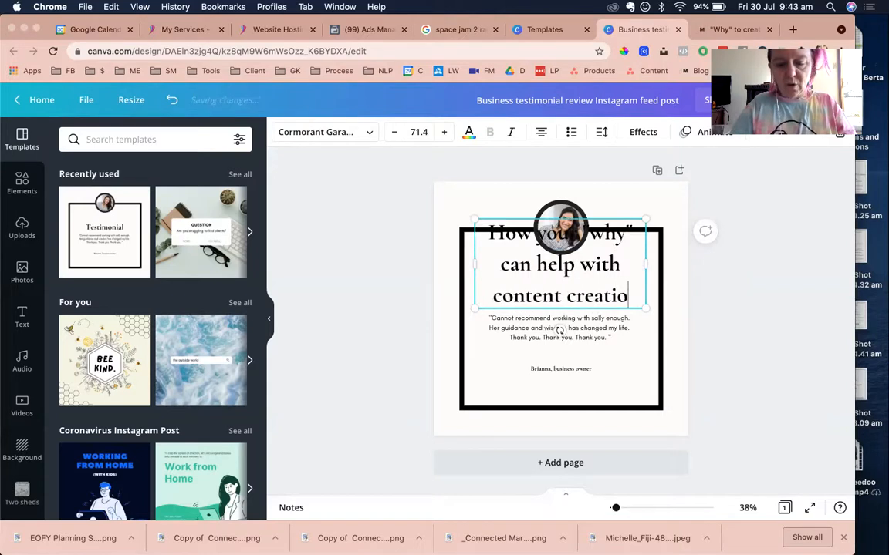
- Delete the testimonial quote and the customer name line, and move the heading down to the middle of the square frame
{"action": "left_click", "coordinate": [507, 337]}
{"action": "key", "text": "Delete"}
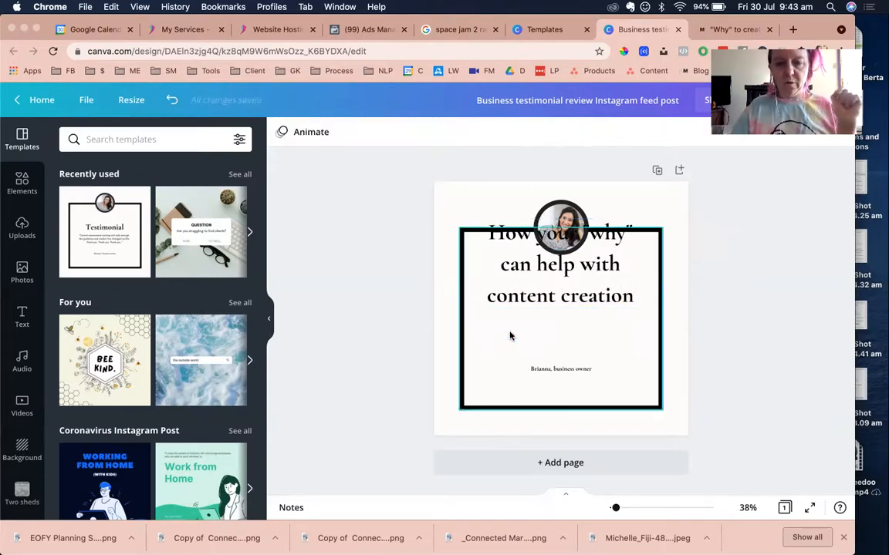
{"action": "left_click", "coordinate": [532, 370]}
{"action": "key", "text": "Delete"}
{"action": "left_click", "coordinate": [539, 294]}
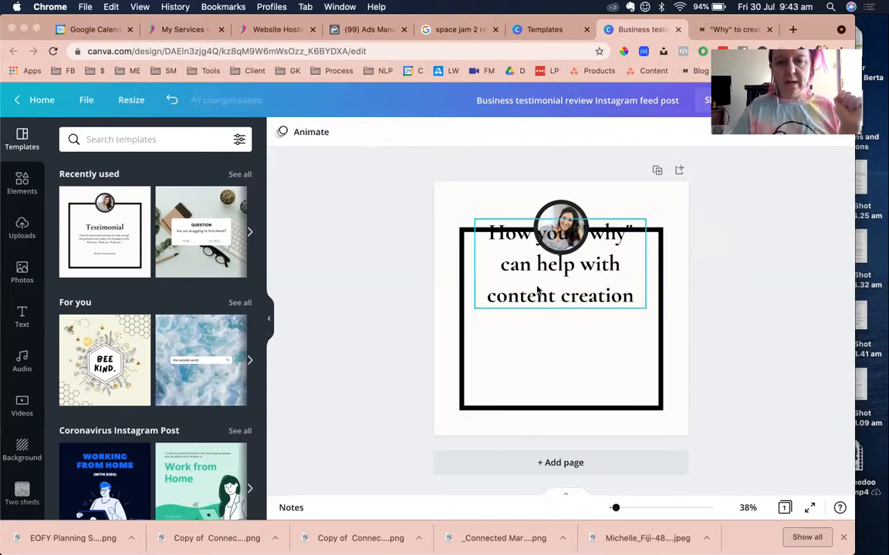
{"action": "left_click_drag", "start_coordinate": [538, 314], "coordinate": [536, 340]}
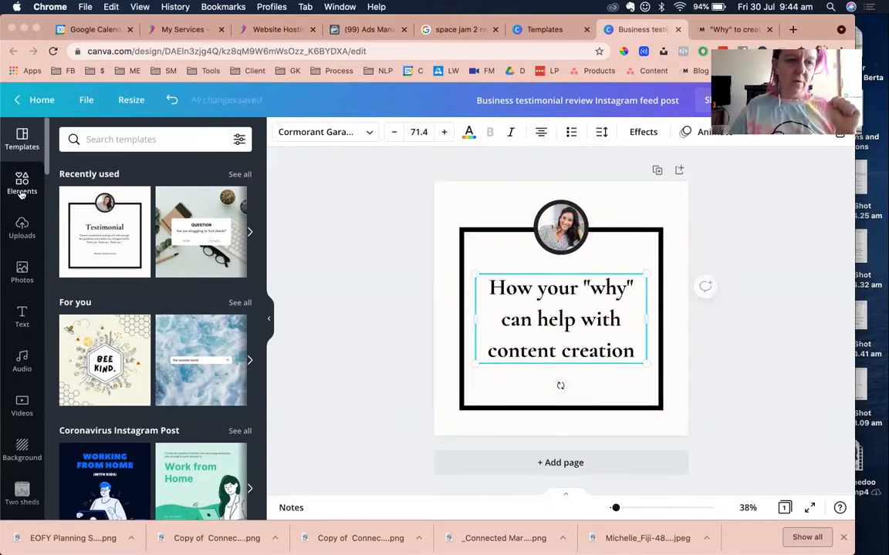
- Replace the circular portrait with the uploaded photo of the pink-haired woman holding up both hands
{"action": "left_click", "coordinate": [22, 228]}
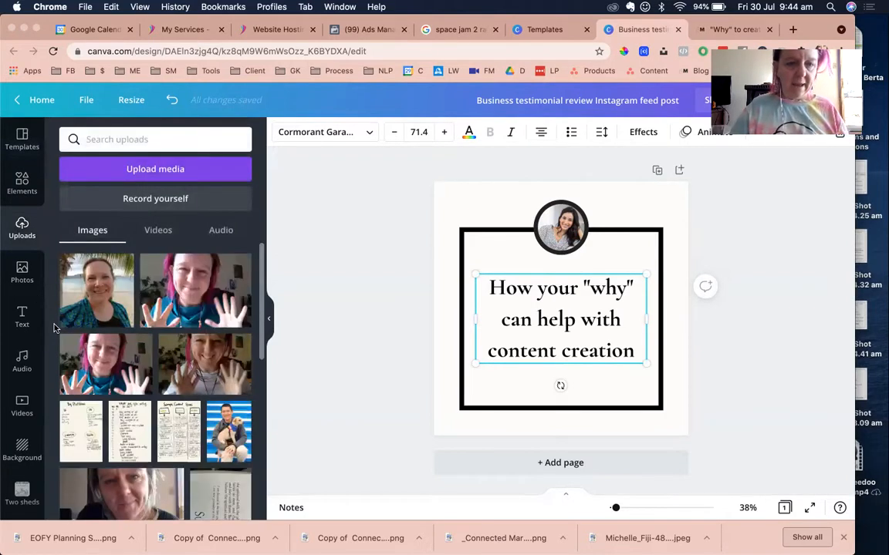
{"action": "left_click_drag", "start_coordinate": [100, 368], "coordinate": [559, 234]}
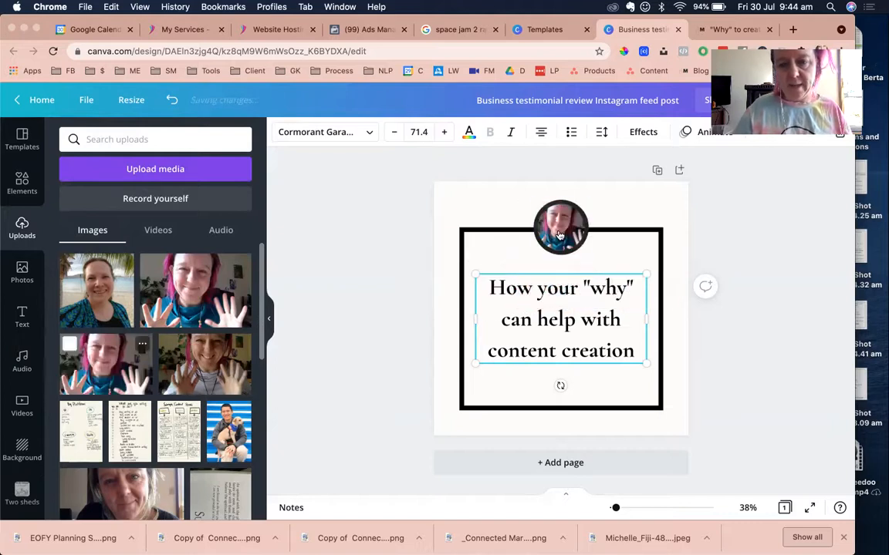
- Recolor the square frame with the mauve-grey swatch from the #berta palette
{"action": "left_click", "coordinate": [472, 234]}
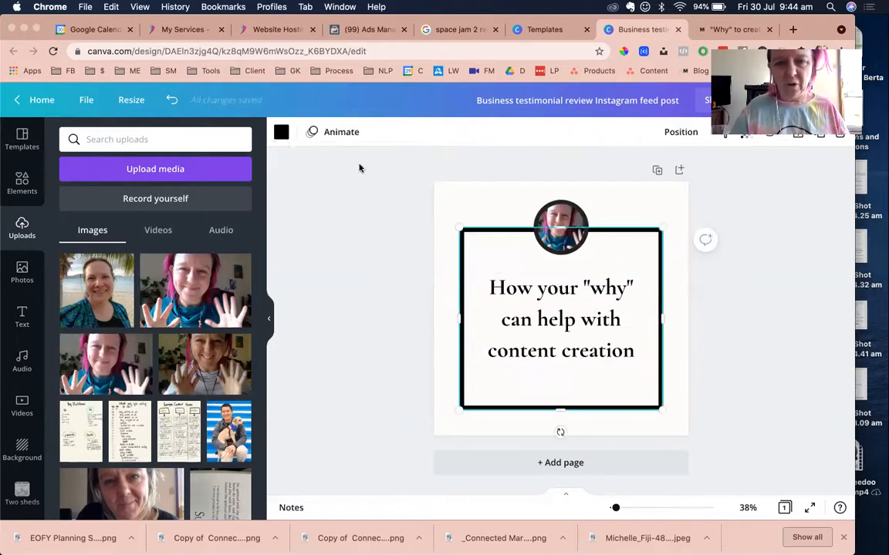
{"action": "left_click", "coordinate": [282, 132]}
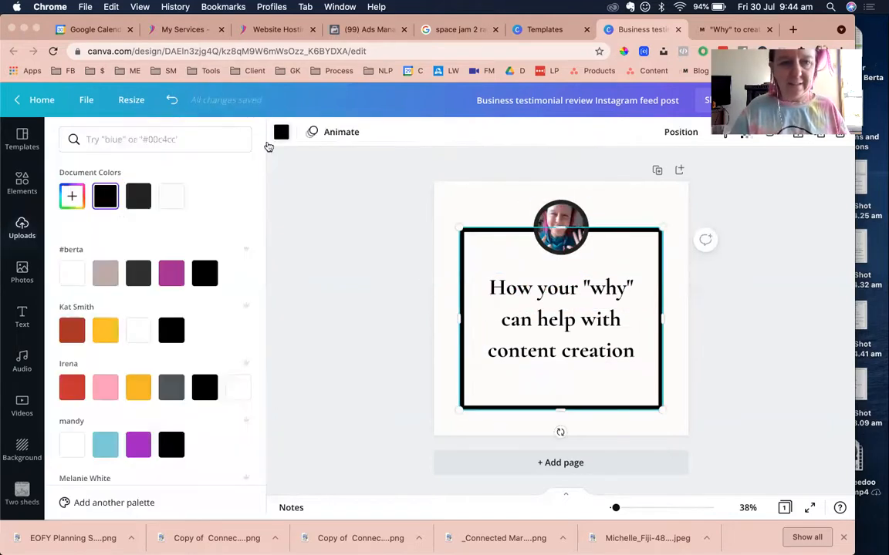
{"action": "left_click", "coordinate": [138, 273]}
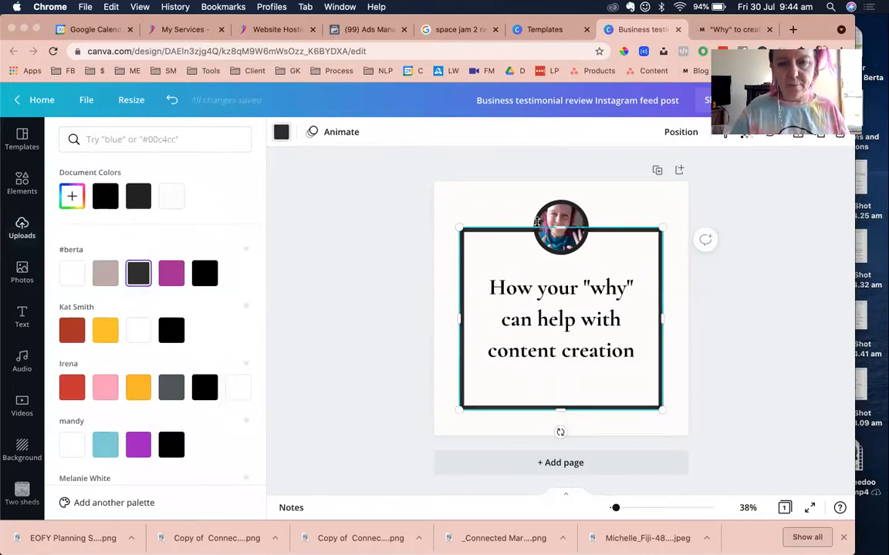
{"action": "left_click", "coordinate": [105, 273]}
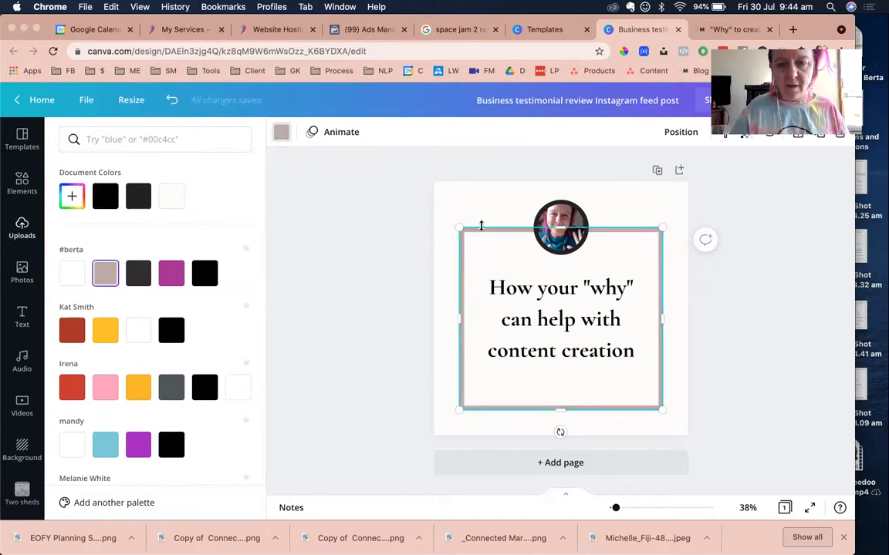
{"action": "left_click", "coordinate": [381, 249]}
{"action": "left_click", "coordinate": [530, 204]}
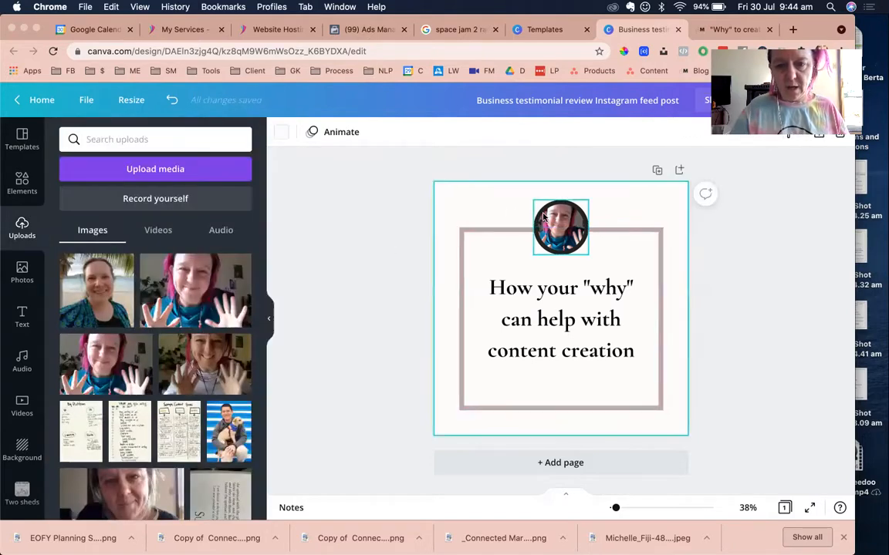
{"action": "left_click", "coordinate": [539, 220]}
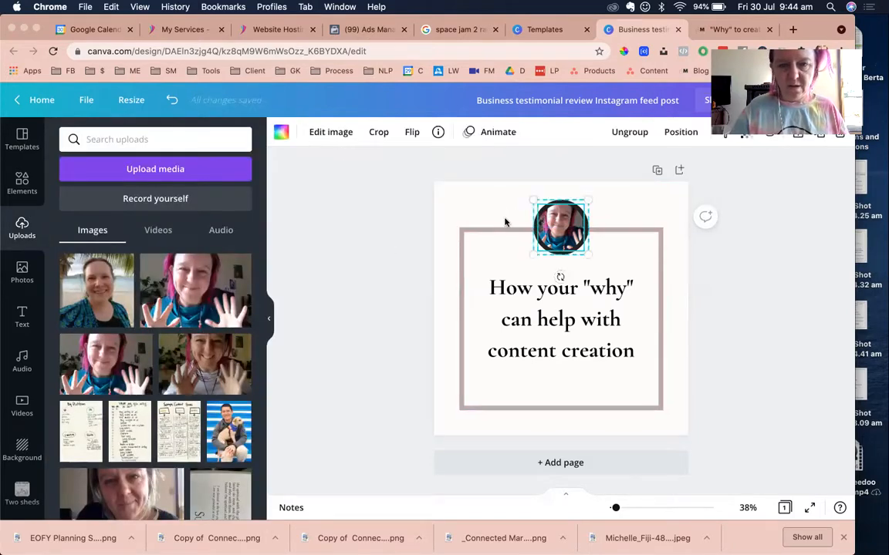
{"action": "left_click", "coordinate": [535, 230]}
{"action": "left_click", "coordinate": [281, 131]}
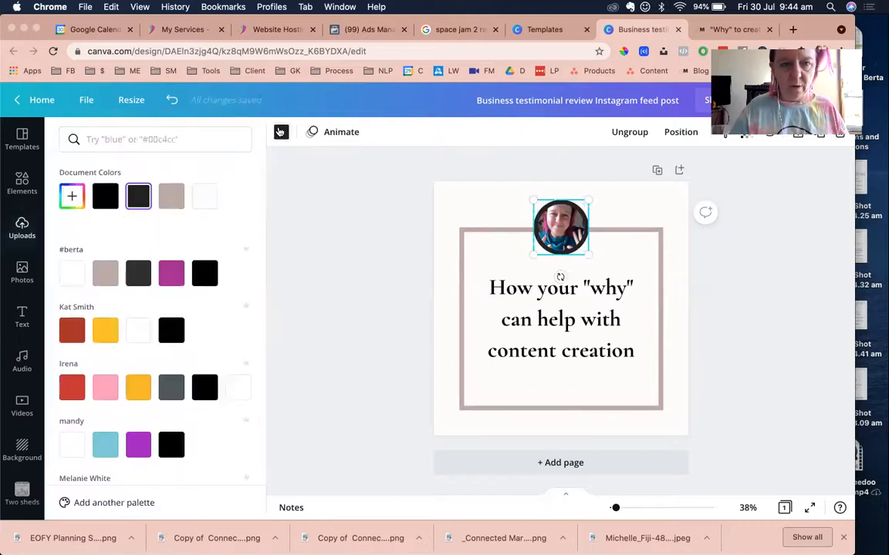
{"action": "left_click", "coordinate": [385, 275]}
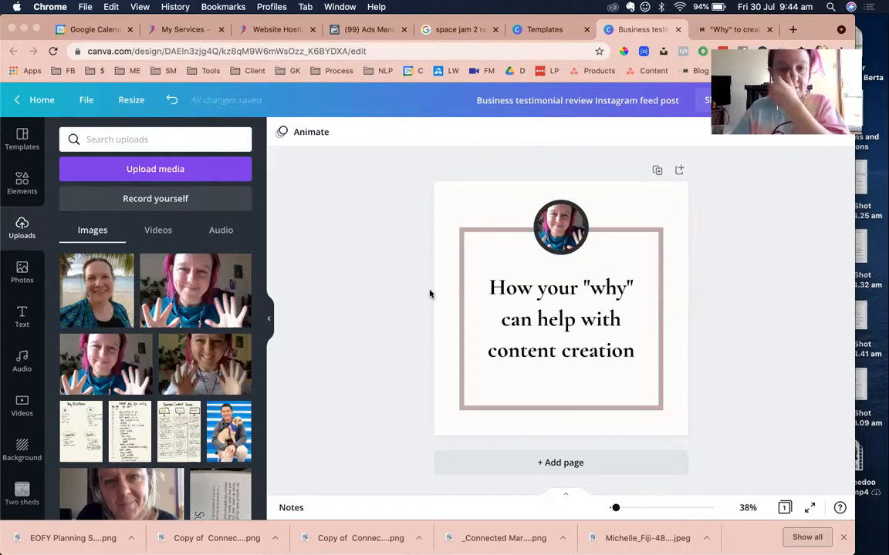
- Duplicate the page and delete the circular portrait with its ring from the copy
{"action": "left_click", "coordinate": [657, 172]}
{"action": "left_click", "coordinate": [569, 239]}
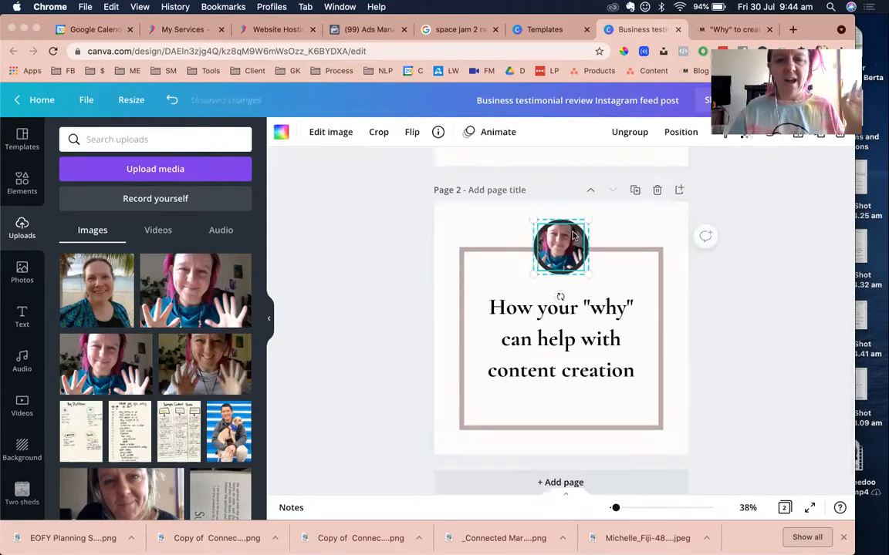
{"action": "key", "text": "Delete"}
{"action": "key", "text": "Delete"}
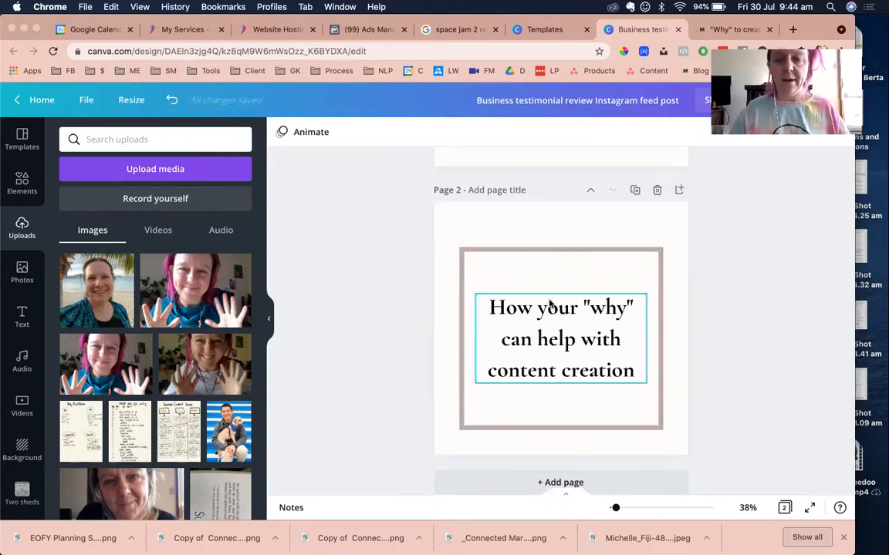
- In the blog post, select the lines from "Creating content can be hard if:" through "your motivators are extrinsic" for reuse
{"action": "left_click", "coordinate": [702, 34]}
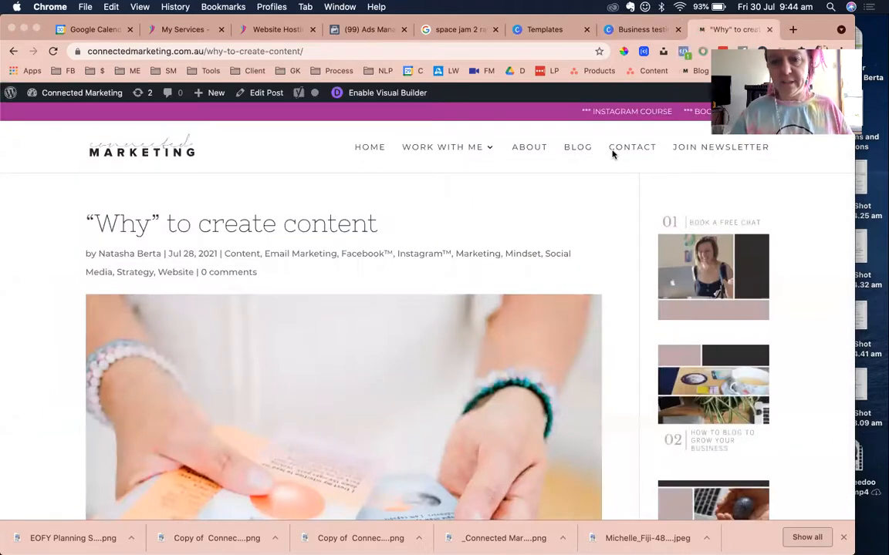
{"action": "scroll", "coordinate": [518, 314], "scroll_direction": "down", "scroll_amount": 10}
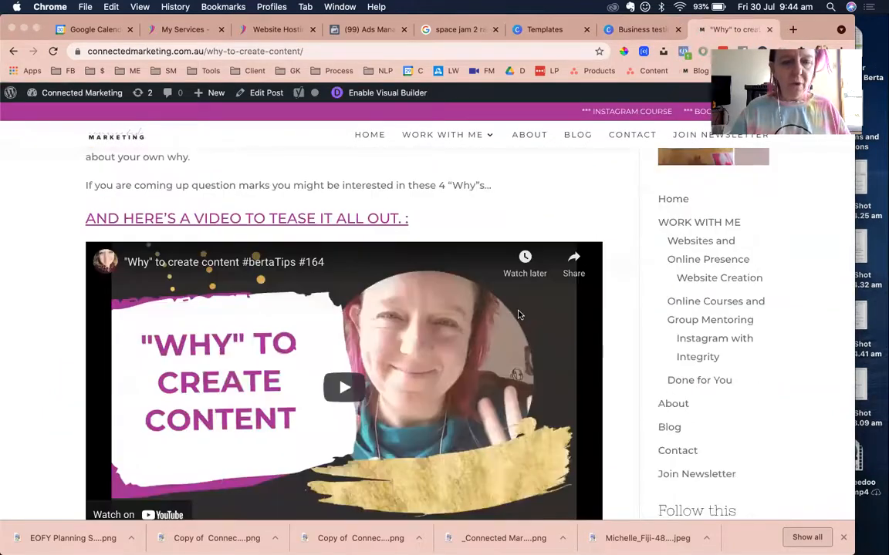
{"action": "scroll", "coordinate": [518, 315], "scroll_direction": "down", "scroll_amount": 3}
{"action": "scroll", "coordinate": [519, 315], "scroll_direction": "up", "scroll_amount": 10}
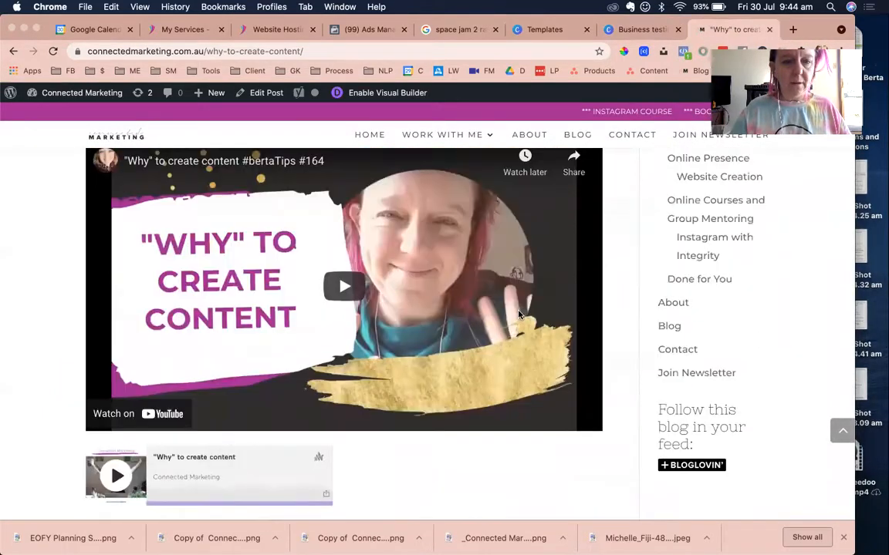
{"action": "scroll", "coordinate": [518, 315], "scroll_direction": "up", "scroll_amount": 1}
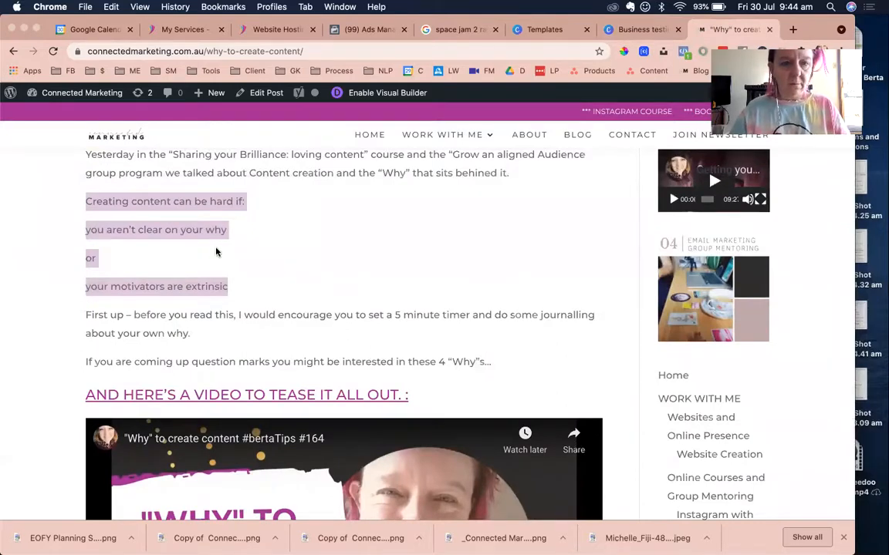
- Replace page 2's heading in Canva with: Creating content can be hard if: you aren’t clear on your why or your motivators are extrinsic
{"action": "left_click", "coordinate": [631, 29]}
{"action": "left_click", "coordinate": [531, 307]}
{"action": "key", "text": "super+a"}
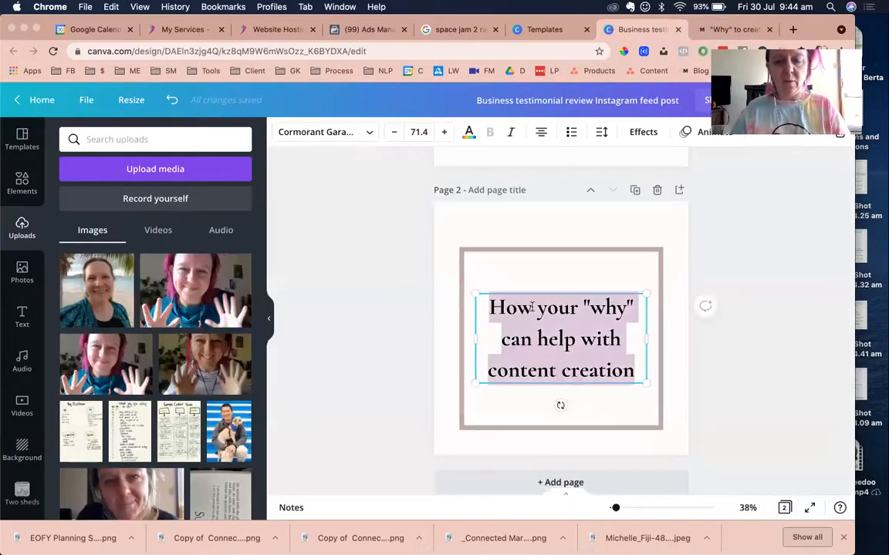
{"action": "type", "text": "Creating content can be hard if: you aren’t clear on your why or your motivators are extrinsic"}
{"action": "key", "text": "BackSpace"}
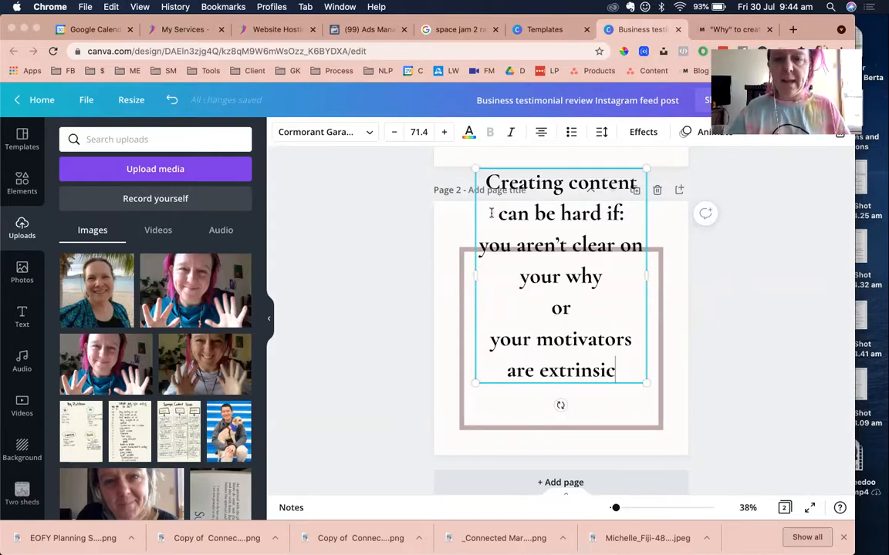
{"action": "left_click", "coordinate": [340, 267]}
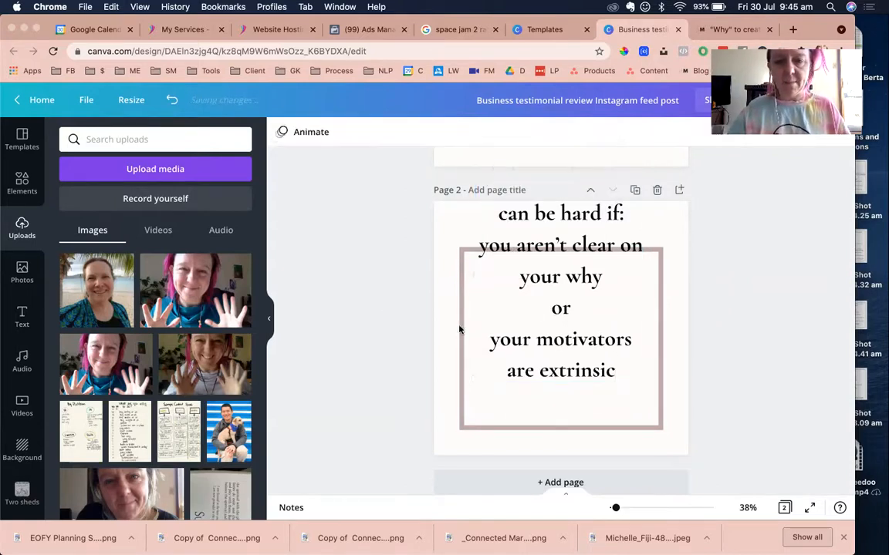
- Move page 2's text down into the frame and tighten its line spacing to 1.01
{"action": "left_click", "coordinate": [538, 343]}
{"action": "left_click_drag", "start_coordinate": [537, 323], "coordinate": [536, 356]}
{"action": "left_click", "coordinate": [601, 133]}
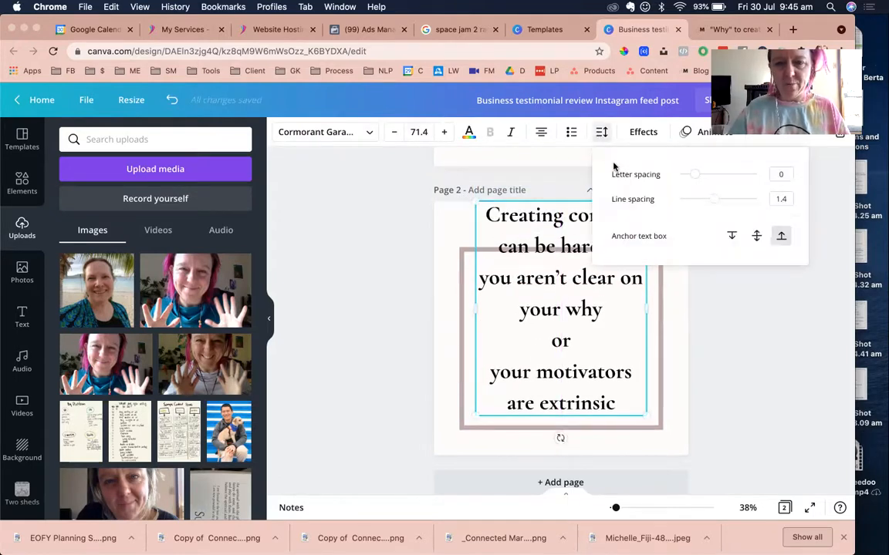
{"action": "left_click_drag", "start_coordinate": [718, 199], "coordinate": [710, 200]}
{"action": "left_click_drag", "start_coordinate": [707, 201], "coordinate": [700, 205]}
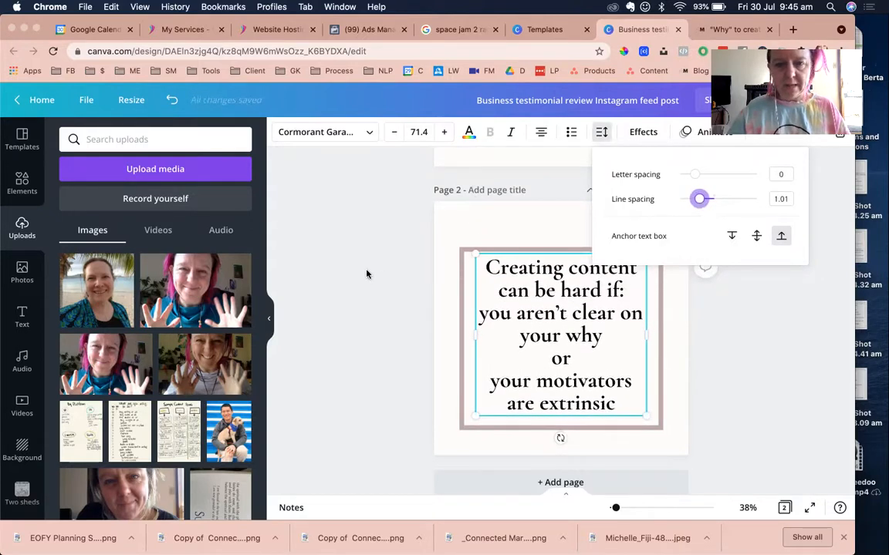
- Reduce the font size of page 2's text to 64.4
{"action": "left_click", "coordinate": [505, 341]}
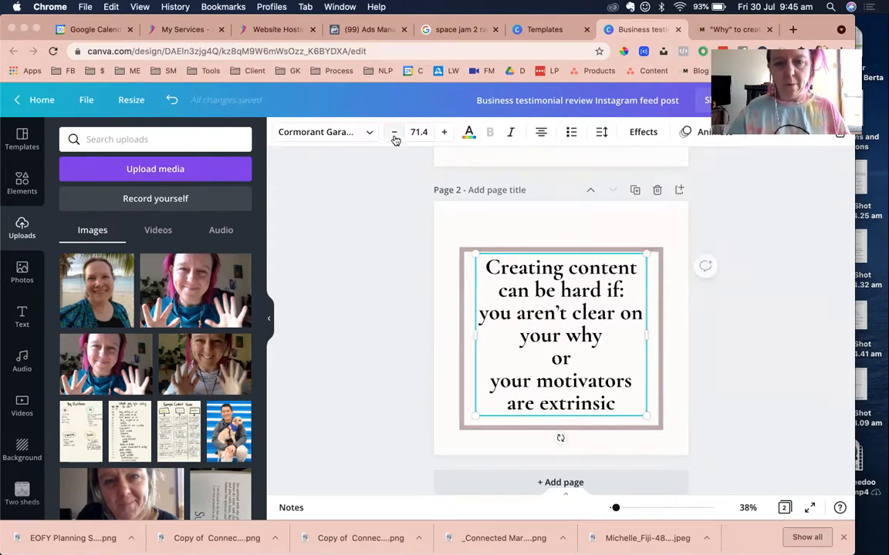
{"action": "left_click", "coordinate": [394, 134]}
{"action": "left_click", "coordinate": [394, 134]}
{"action": "left_click", "coordinate": [394, 134]}
{"action": "left_click", "coordinate": [394, 134]}
{"action": "left_click", "coordinate": [394, 134]}
{"action": "left_click", "coordinate": [394, 134]}
{"action": "left_click", "coordinate": [394, 134]}
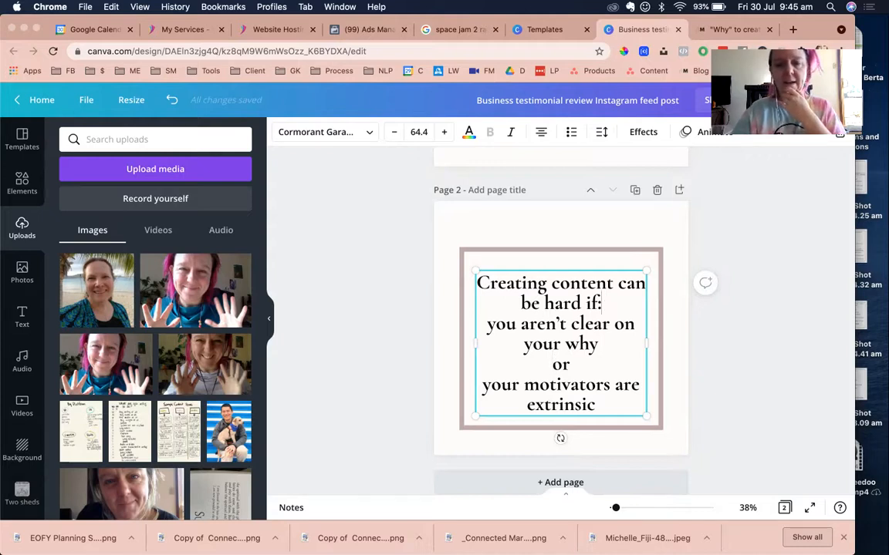
- Insert a blank line after "be hard if:" on page 2 and reduce the text's font size to 58.4
{"action": "key", "text": "Return"}
{"action": "left_click", "coordinate": [405, 301]}
{"action": "left_click", "coordinate": [492, 359]}
{"action": "left_click", "coordinate": [394, 132]}
{"action": "left_click", "coordinate": [395, 132]}
{"action": "left_click", "coordinate": [394, 132]}
{"action": "left_click", "coordinate": [394, 132]}
{"action": "left_click", "coordinate": [394, 132]}
{"action": "left_click", "coordinate": [394, 132]}
- Select page 2's frame and text together and move them up to the vertical middle of the page
{"action": "left_click", "coordinate": [407, 287]}
{"action": "left_click_drag", "start_coordinate": [407, 287], "coordinate": [548, 389]}
{"action": "left_click", "coordinate": [365, 345]}
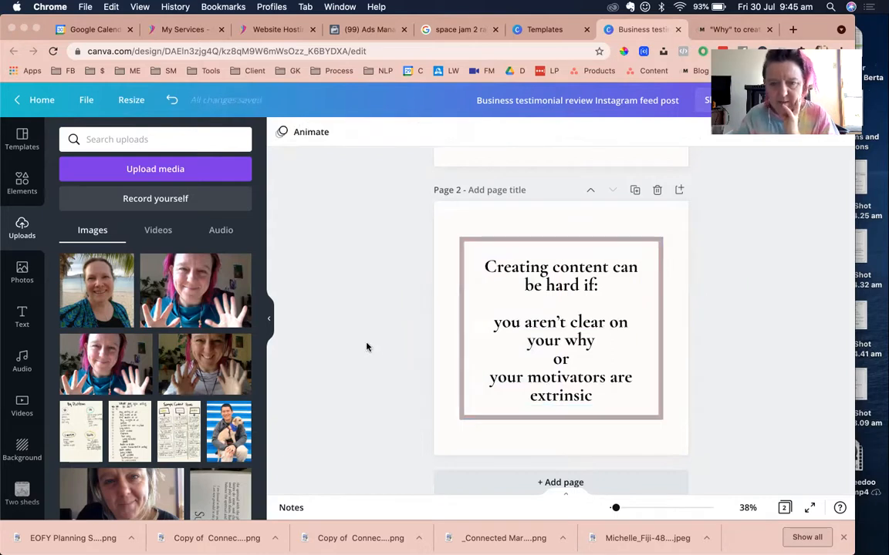
- Look through the carousel pages from the opening title down to the "Develop a body of work" page
{"action": "scroll", "coordinate": [367, 357], "scroll_direction": "up", "scroll_amount": 5}
{"action": "scroll", "coordinate": [367, 357], "scroll_direction": "down", "scroll_amount": 5}
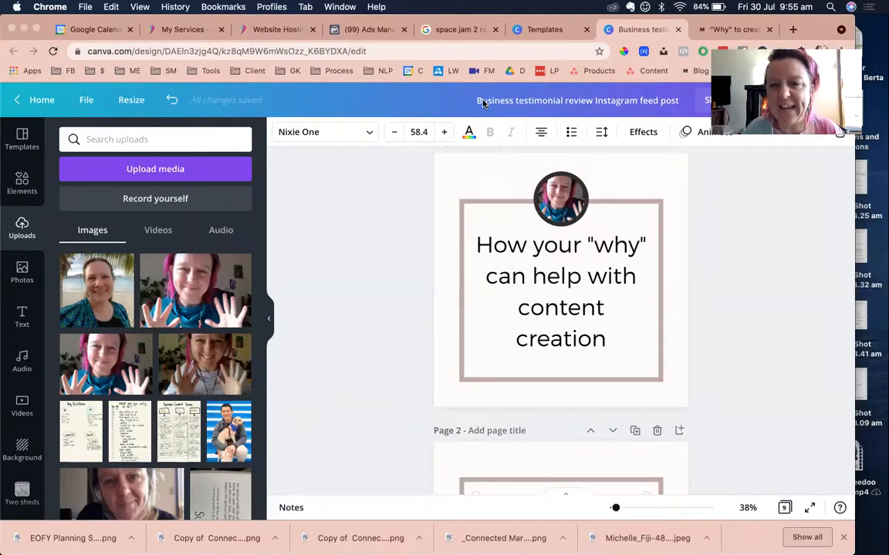
{"action": "scroll", "coordinate": [402, 340], "scroll_direction": "down", "scroll_amount": 10}
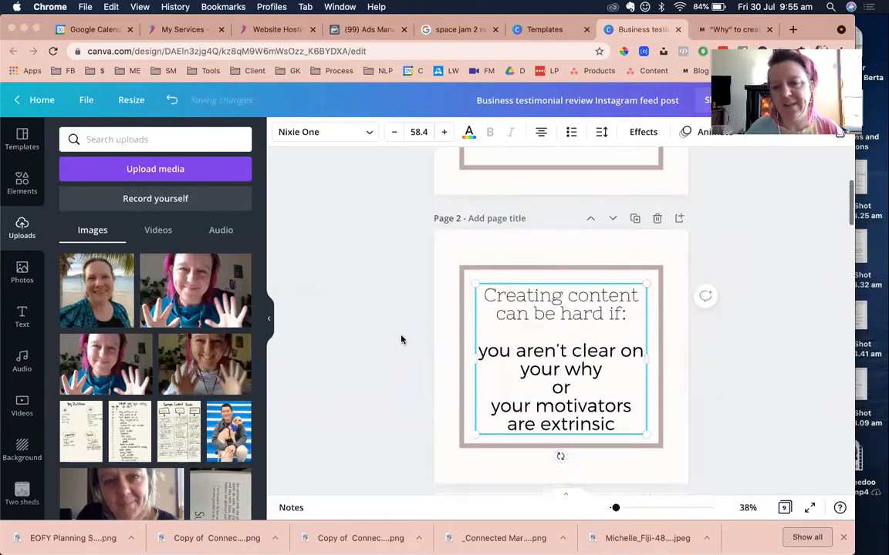
{"action": "scroll", "coordinate": [401, 340], "scroll_direction": "down", "scroll_amount": 10}
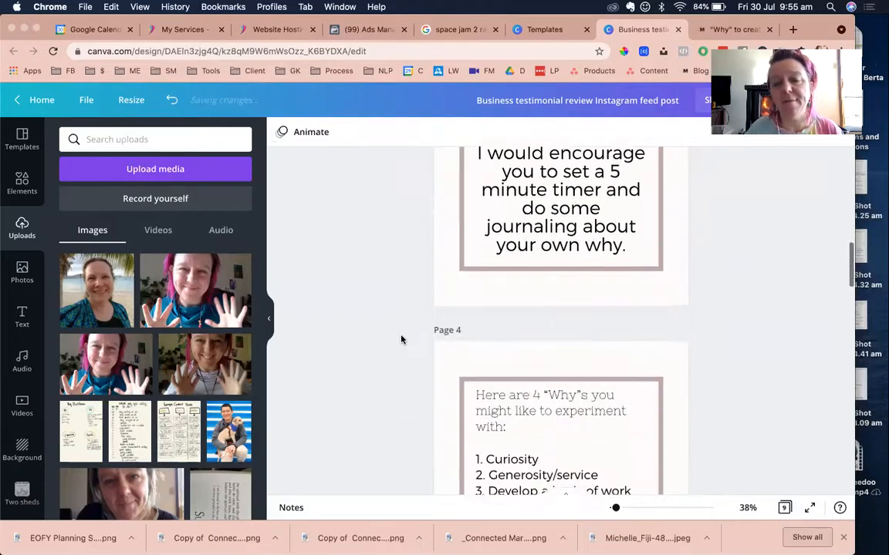
{"action": "scroll", "coordinate": [401, 340], "scroll_direction": "down", "scroll_amount": 3}
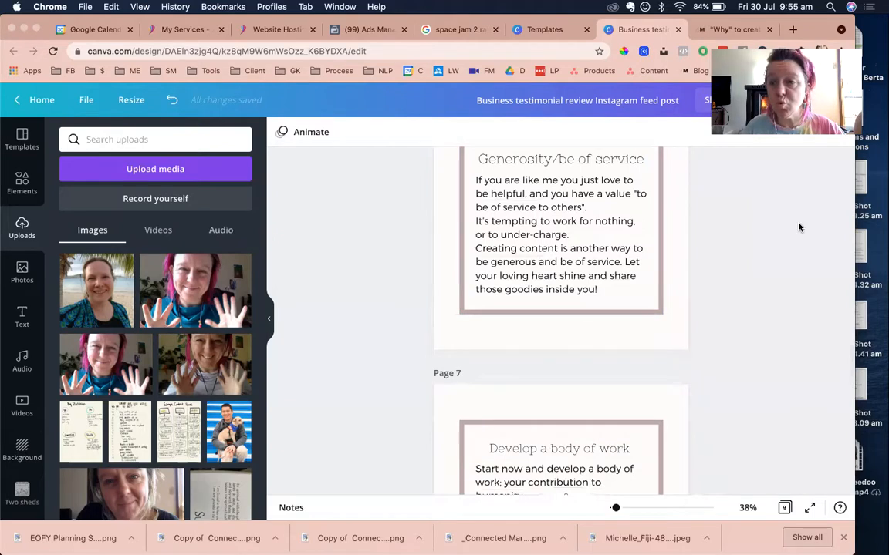
- Open Facebook Creator Studio's content posts page for all pages in a new browser tab
{"action": "left_click", "coordinate": [794, 29]}
{"action": "type", "text": "creator"}
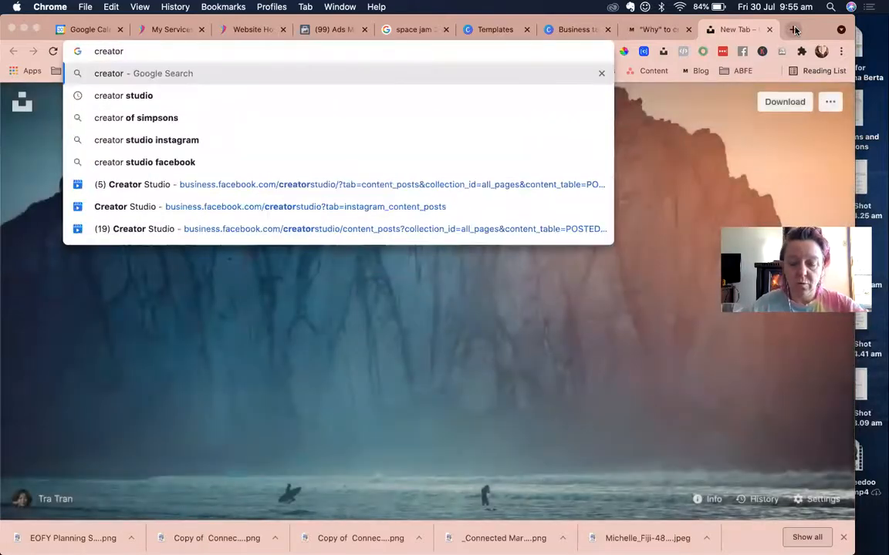
{"action": "key", "text": "Down"}
{"action": "key", "text": "Down"}
{"action": "key", "text": "Down"}
{"action": "key", "text": "Down"}
{"action": "key", "text": "Down"}
{"action": "key", "text": "Return"}
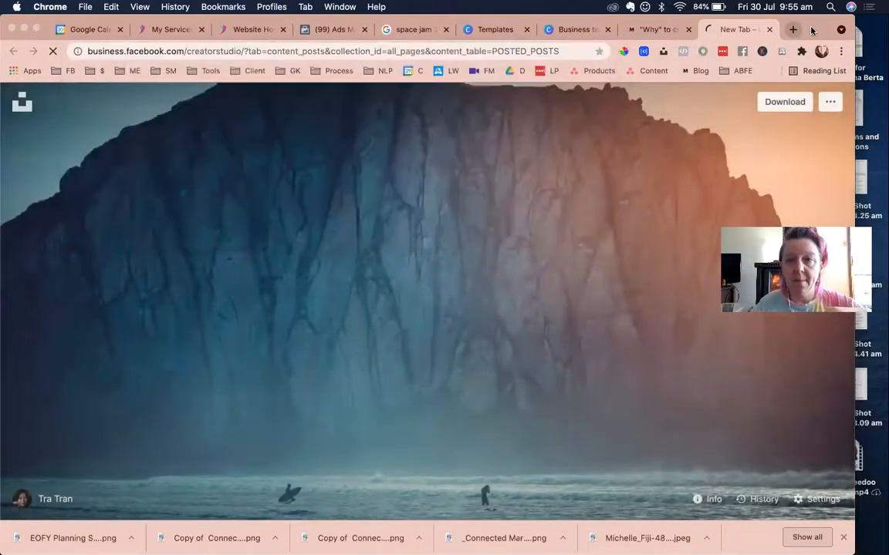
- Open the LinkedIn feed in another new browser tab
{"action": "left_click", "coordinate": [794, 29]}
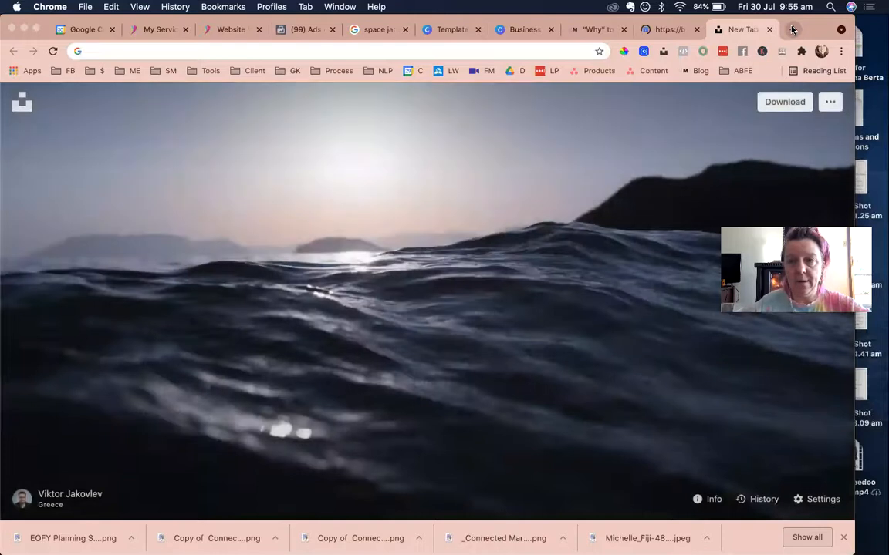
{"action": "left_click", "coordinate": [792, 29]}
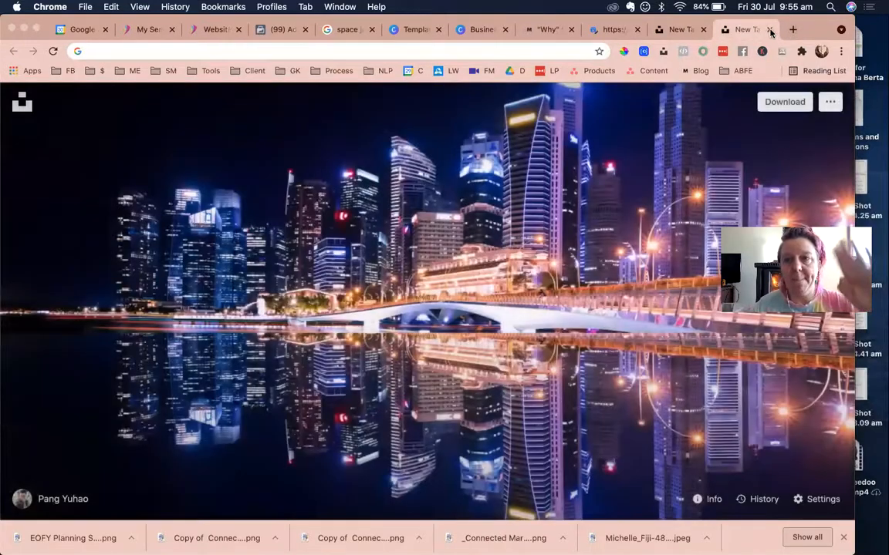
{"action": "left_click", "coordinate": [769, 29]}
{"action": "left_click", "coordinate": [494, 55]}
{"action": "type", "text": "linkedin"}
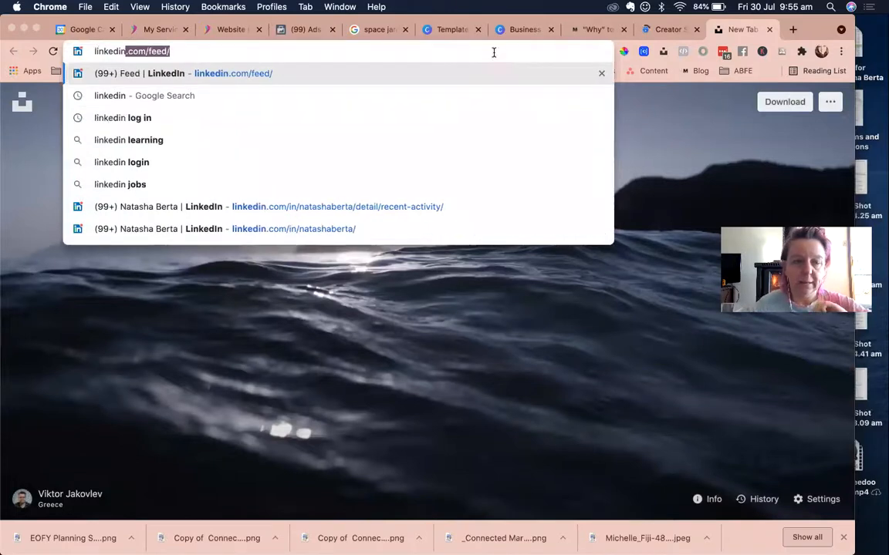
{"action": "key", "text": "Return"}
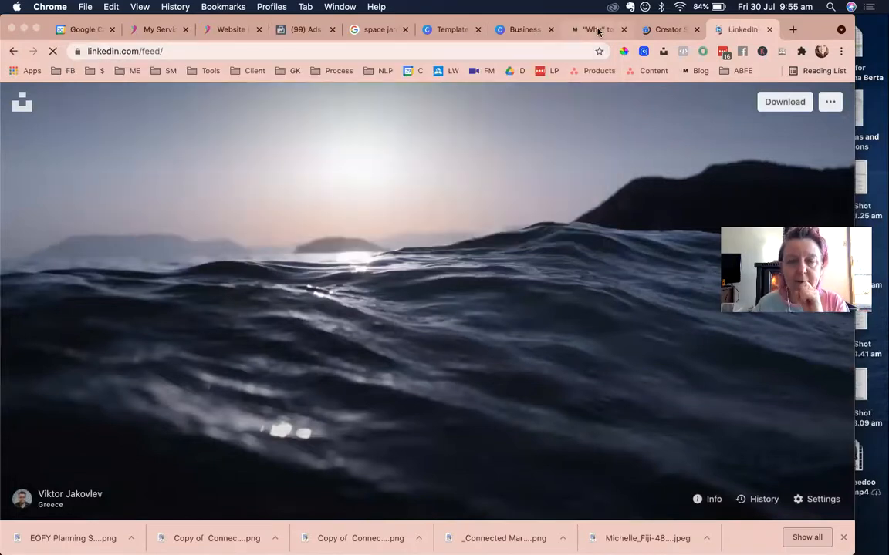
- Return to the Canva carousel design and download all nine pages as JPG images
{"action": "left_click", "coordinate": [598, 31]}
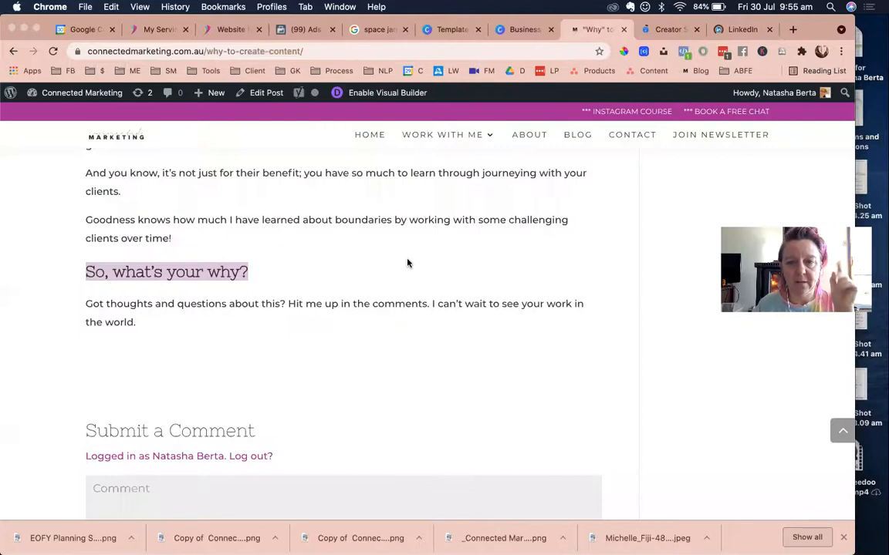
{"action": "scroll", "coordinate": [407, 263], "scroll_direction": "up", "scroll_amount": 10}
{"action": "left_click", "coordinate": [523, 30]}
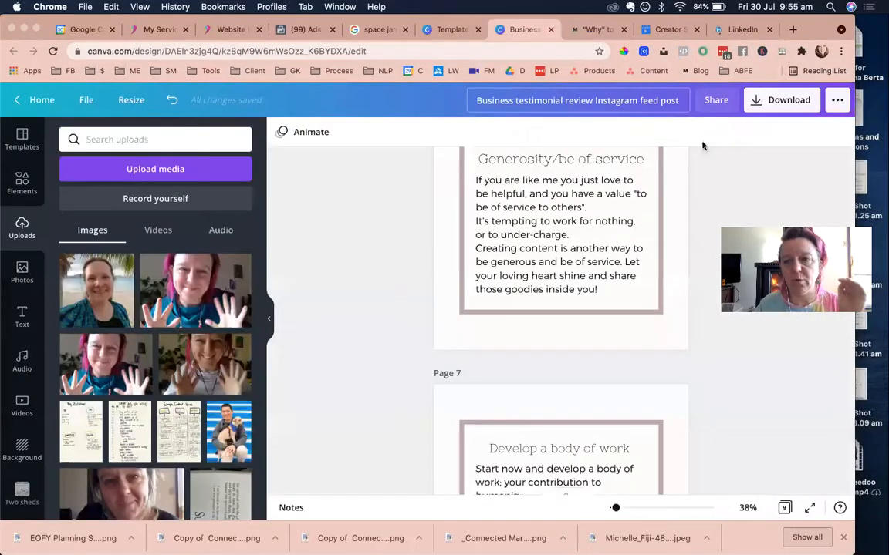
{"action": "left_click", "coordinate": [764, 106]}
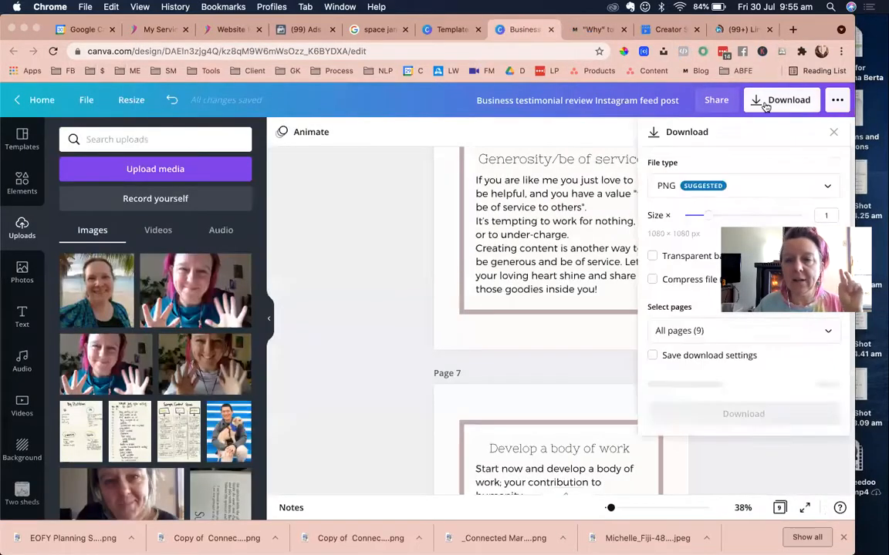
{"action": "left_click", "coordinate": [668, 187]}
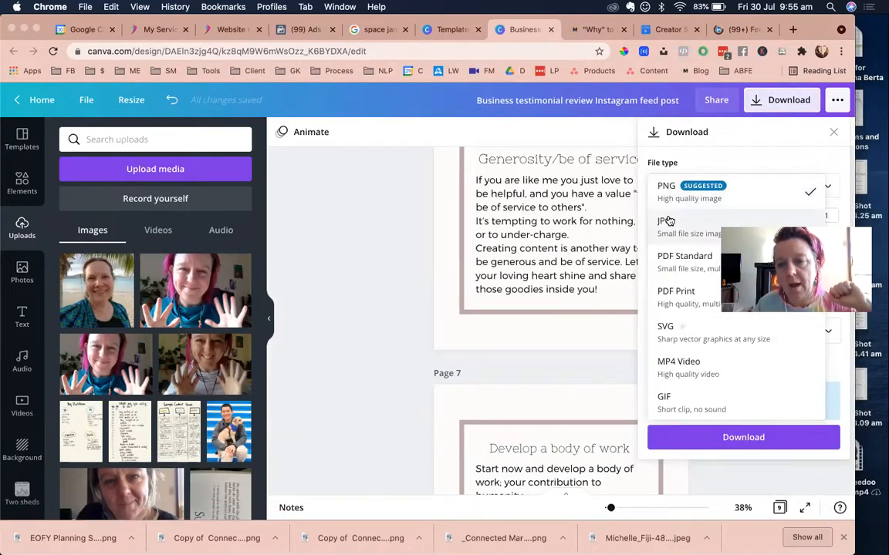
{"action": "left_click", "coordinate": [668, 222]}
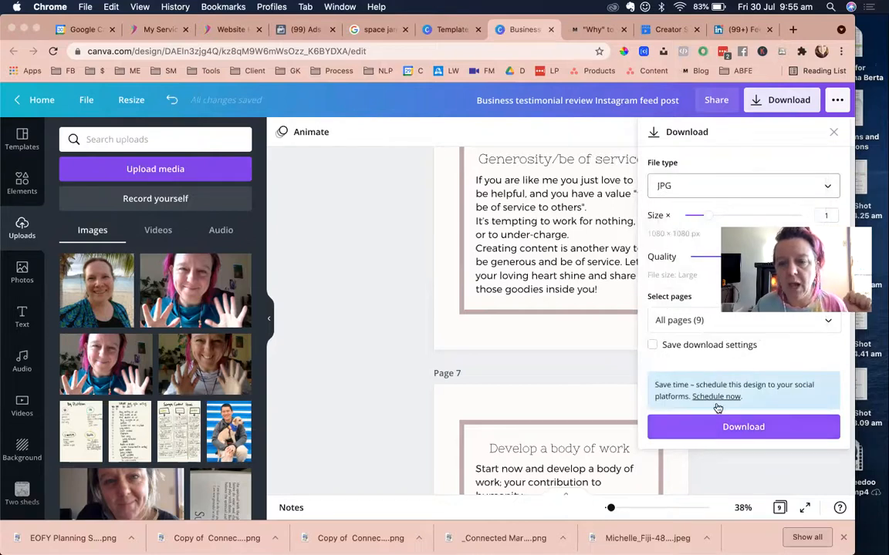
{"action": "left_click", "coordinate": [704, 428]}
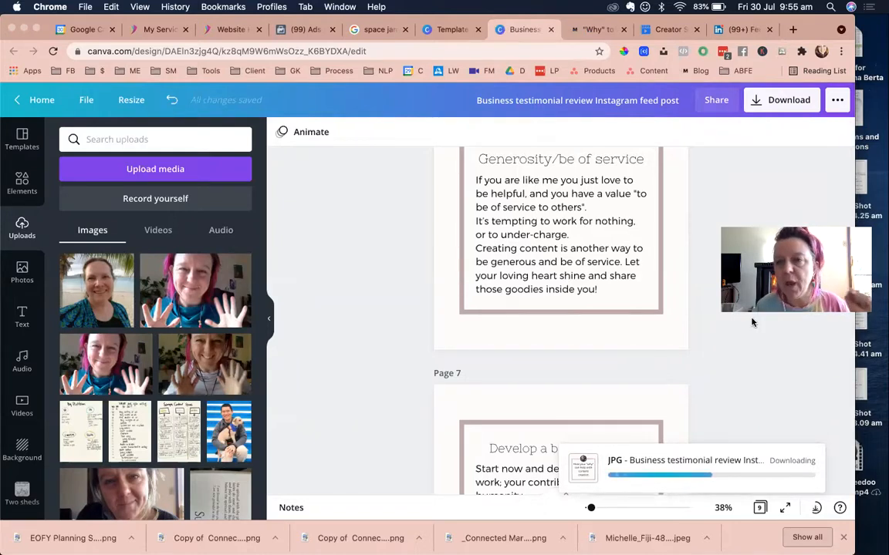
- Download all nine pages of the carousel again as a PDF Standard file
{"action": "left_click", "coordinate": [756, 101]}
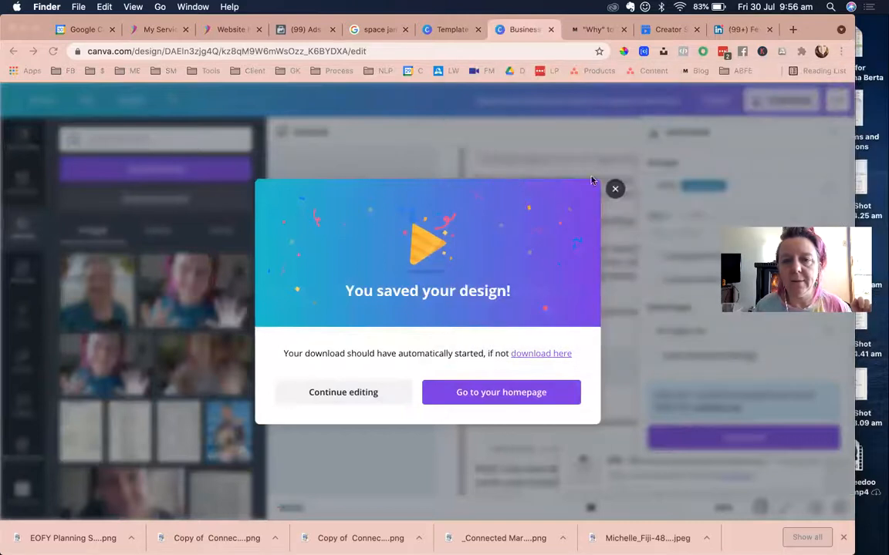
{"action": "left_click", "coordinate": [619, 190]}
{"action": "left_click", "coordinate": [621, 190]}
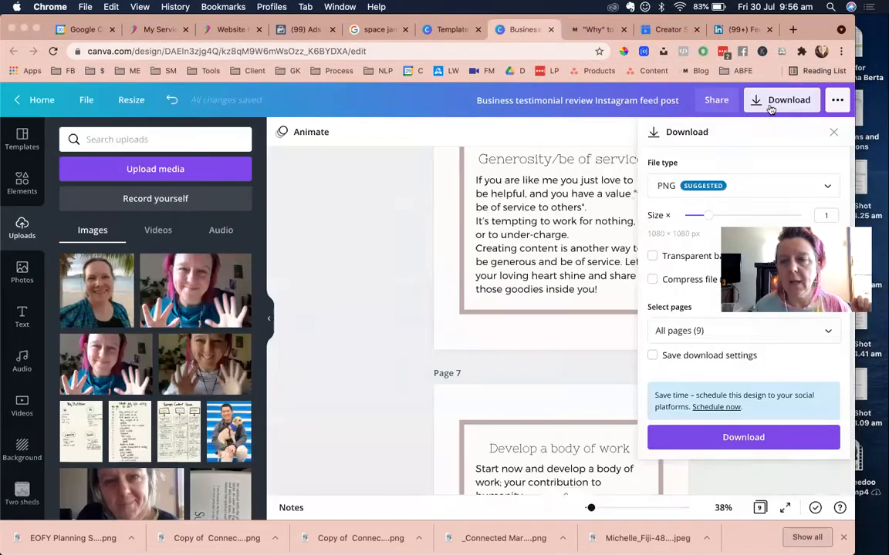
{"action": "left_click", "coordinate": [696, 189]}
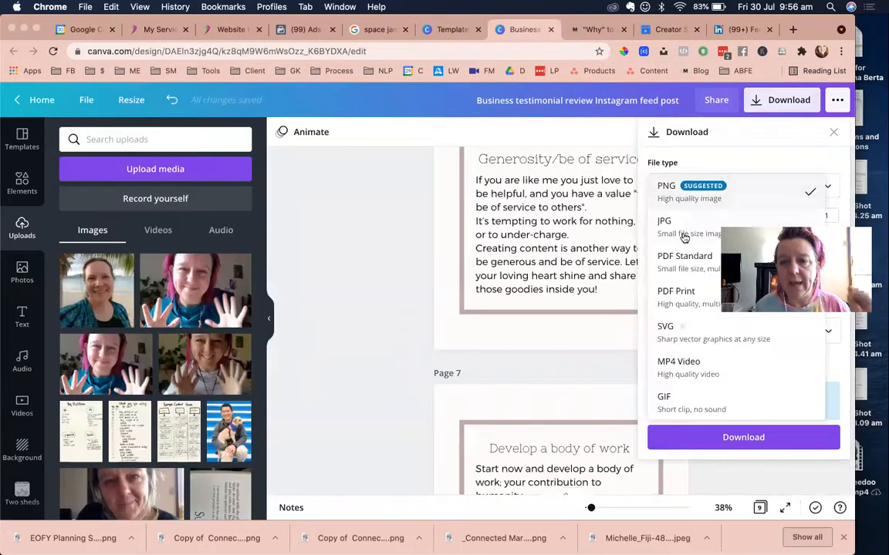
{"action": "left_click", "coordinate": [674, 262]}
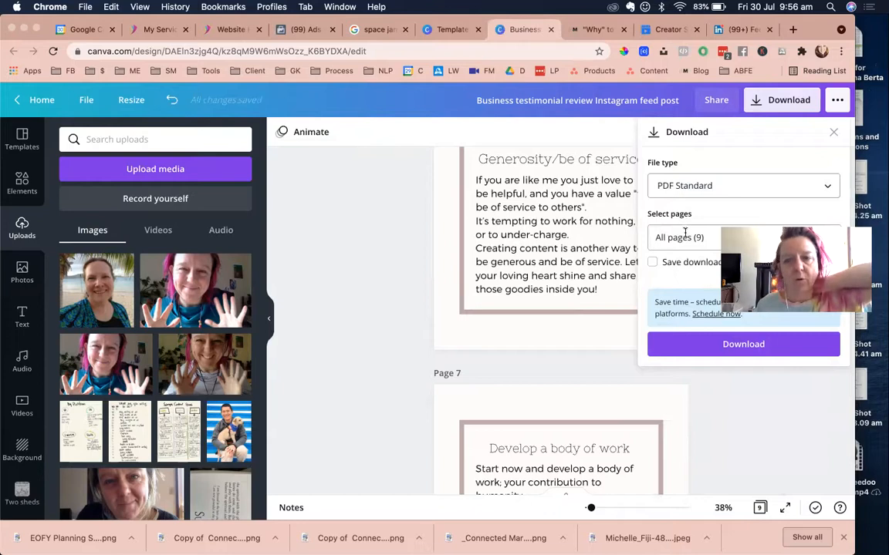
{"action": "left_click", "coordinate": [671, 343]}
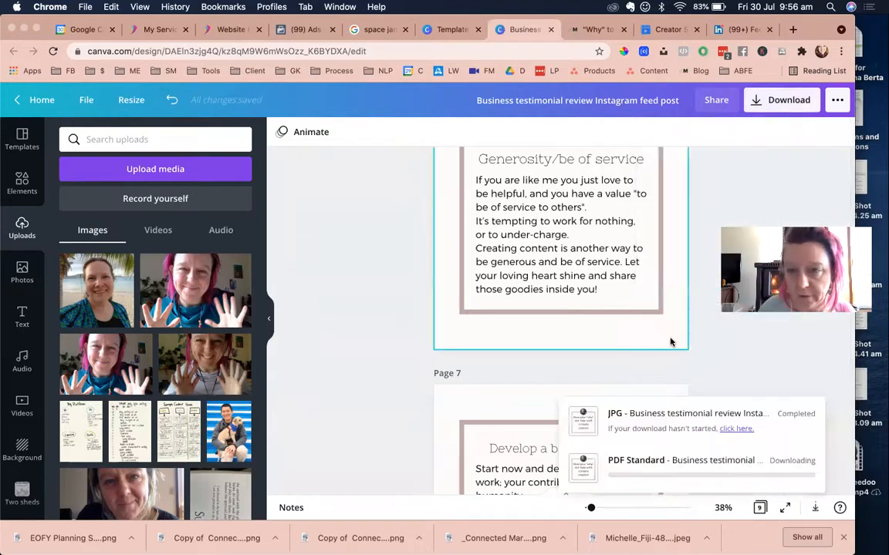
- Switch to Facebook Creator Studio and start a new Instagram Feed post from its Instagram section
{"action": "left_click", "coordinate": [664, 30]}
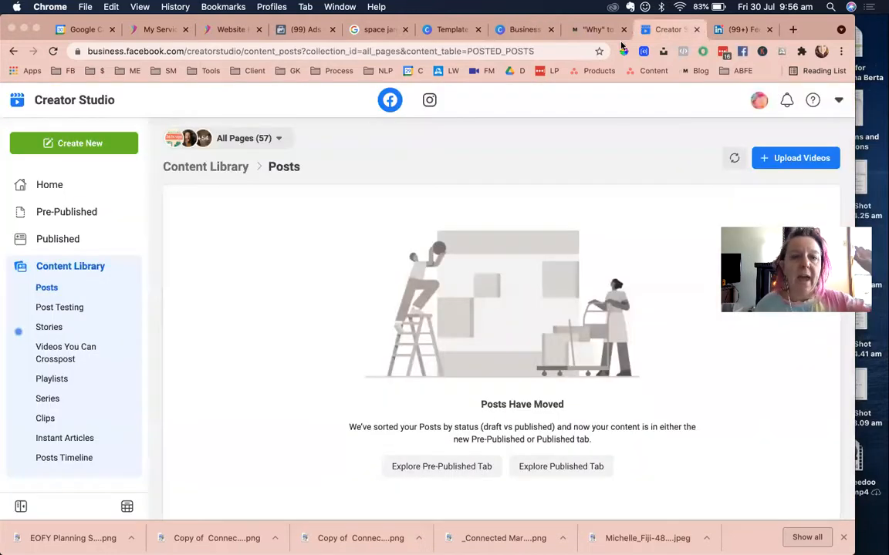
{"action": "left_click", "coordinate": [430, 100]}
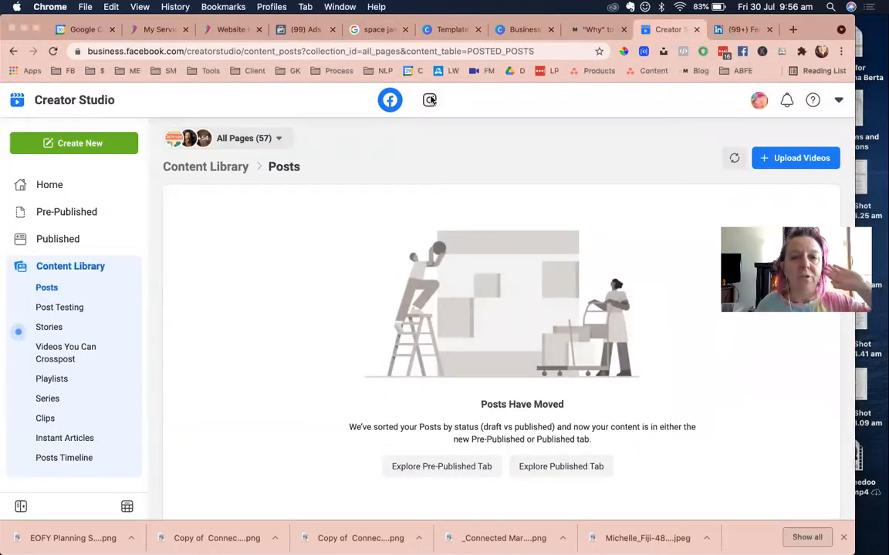
{"action": "left_click", "coordinate": [105, 149]}
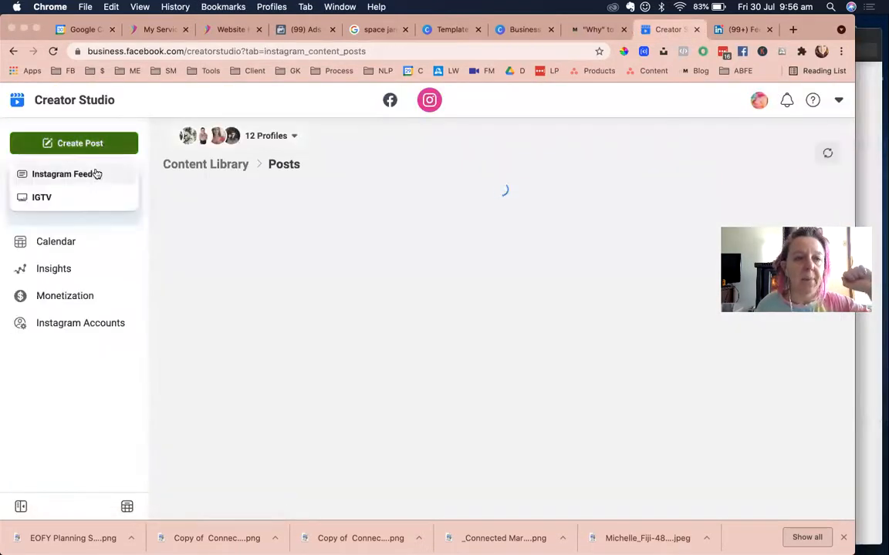
{"action": "left_click", "coordinate": [95, 174]}
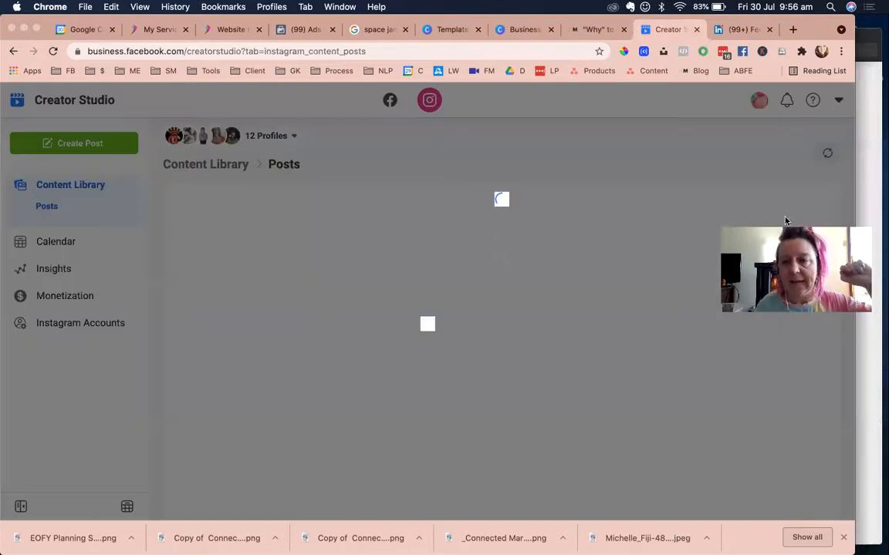
{"action": "left_click", "coordinate": [617, 423]}
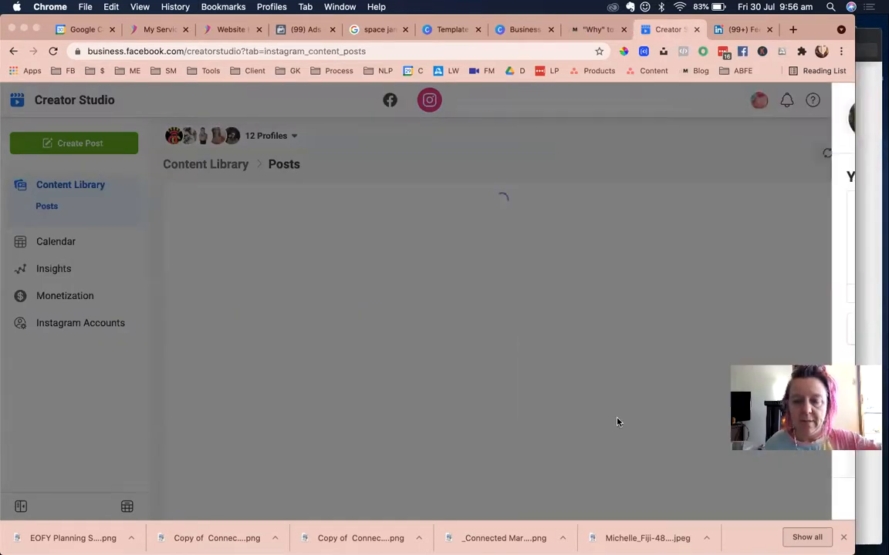
- Start adding content to the post from a file upload and open the Business testimonial feed post folder in Downloads
{"action": "scroll", "coordinate": [398, 357], "scroll_direction": "down", "scroll_amount": 2}
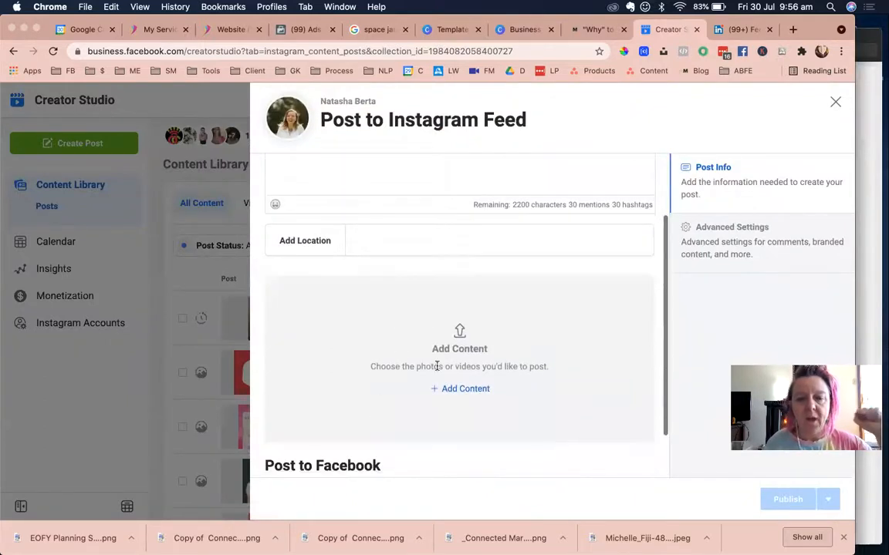
{"action": "left_click", "coordinate": [465, 390]}
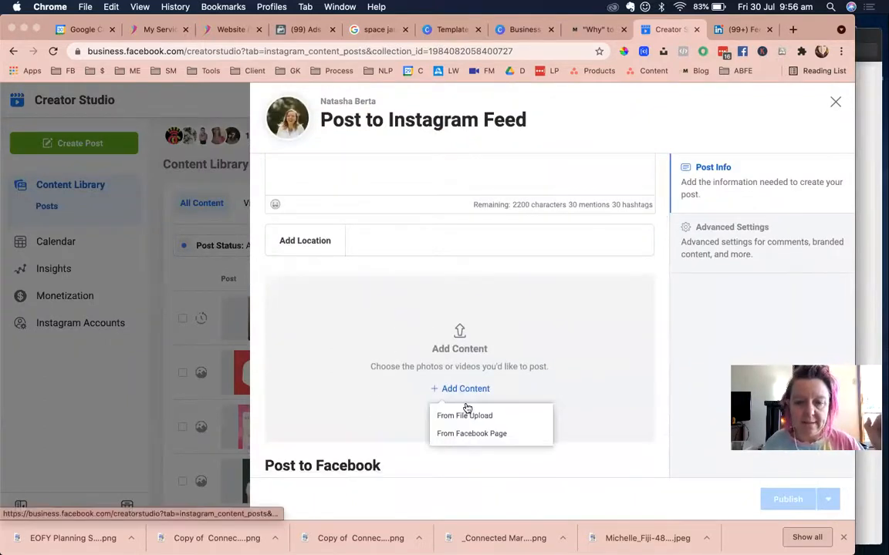
{"action": "left_click", "coordinate": [465, 417]}
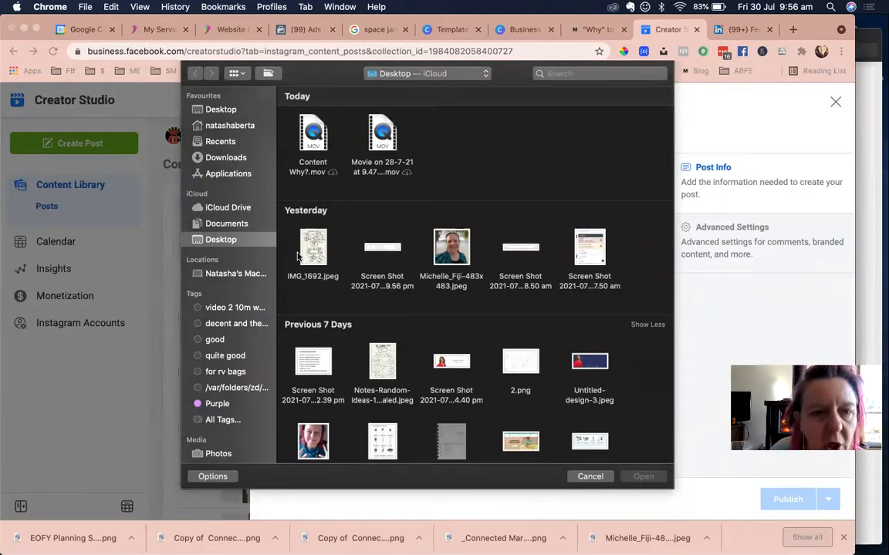
{"action": "left_click", "coordinate": [228, 157]}
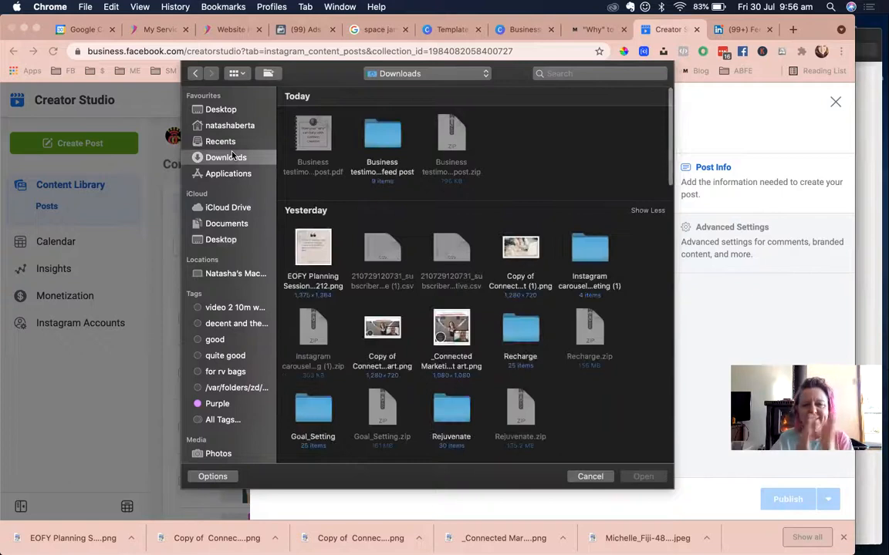
{"action": "double_click", "coordinate": [381, 136]}
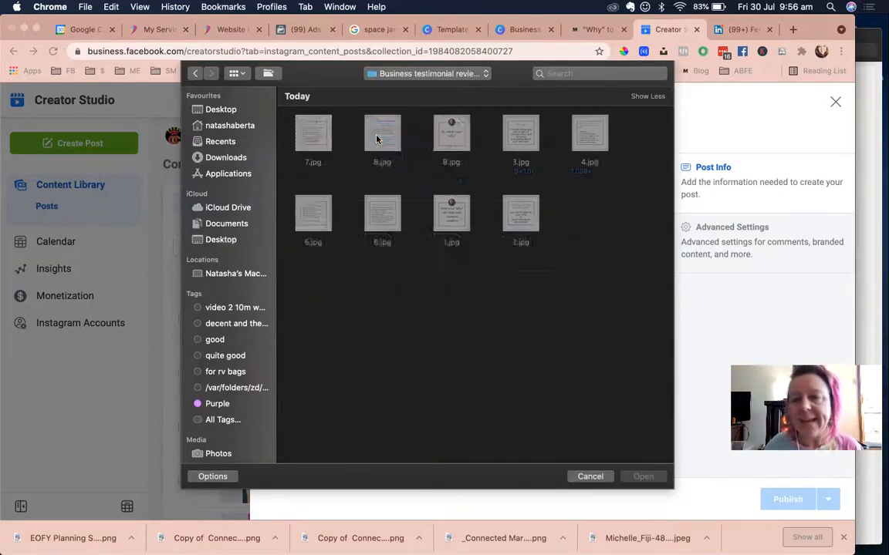
- Select the images 1.jpg to 9.jpg in numerical order and upload them to the Instagram post
{"action": "left_click", "coordinate": [452, 215]}
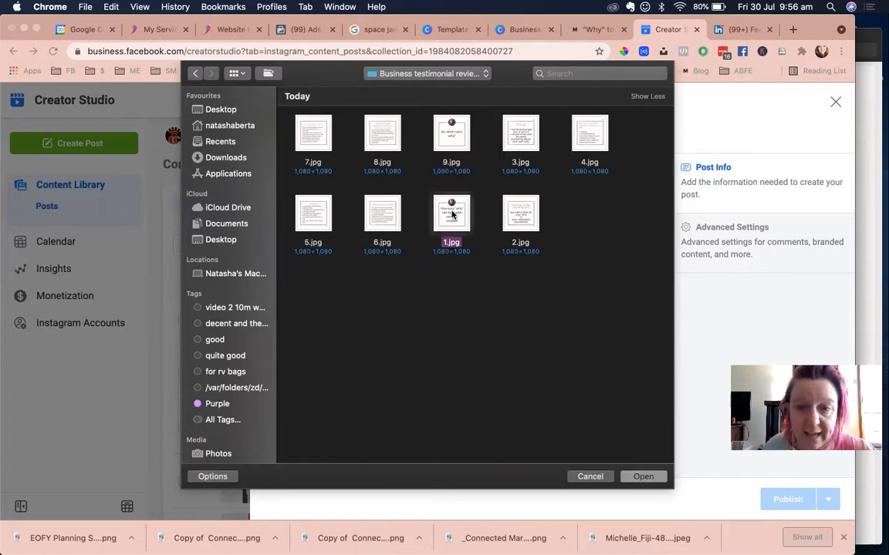
{"action": "left_click", "coordinate": [521, 211], "text": "super"}
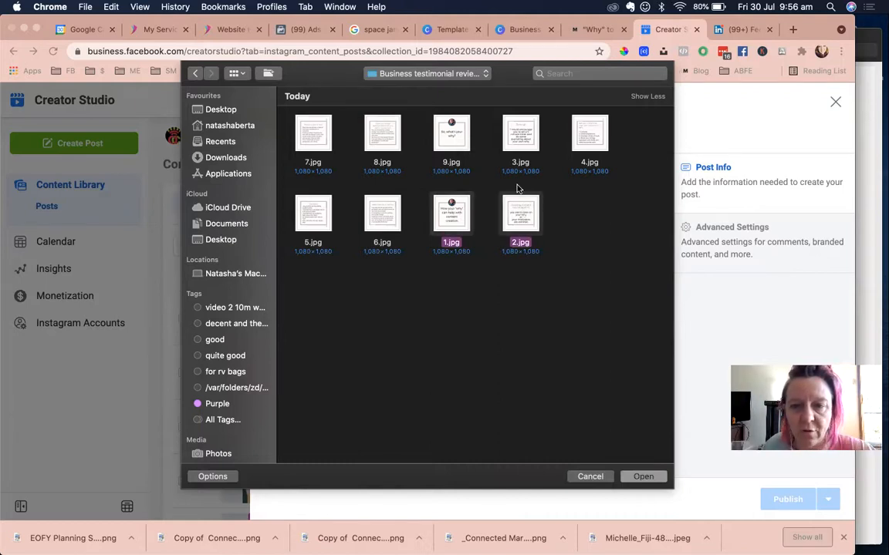
{"action": "left_click", "coordinate": [520, 144], "text": "super"}
{"action": "left_click", "coordinate": [582, 144], "text": "super"}
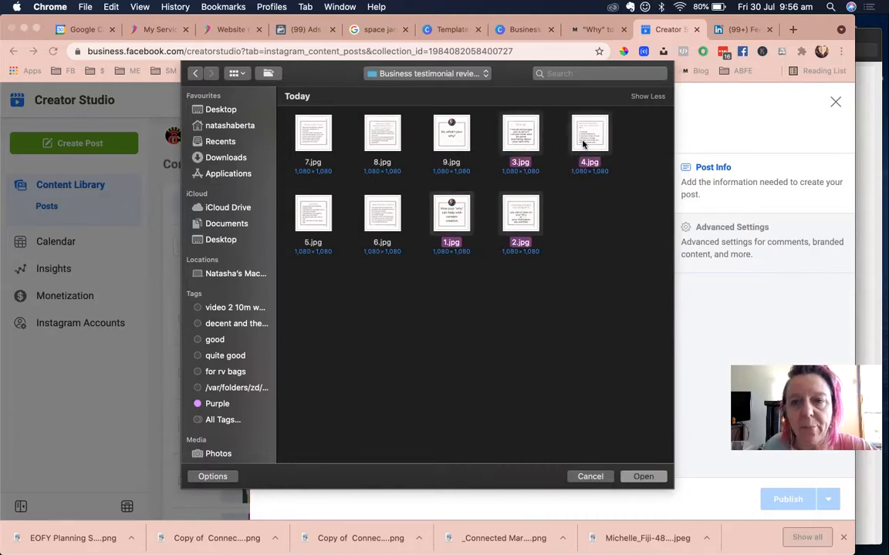
{"action": "left_click", "coordinate": [314, 211], "text": "super"}
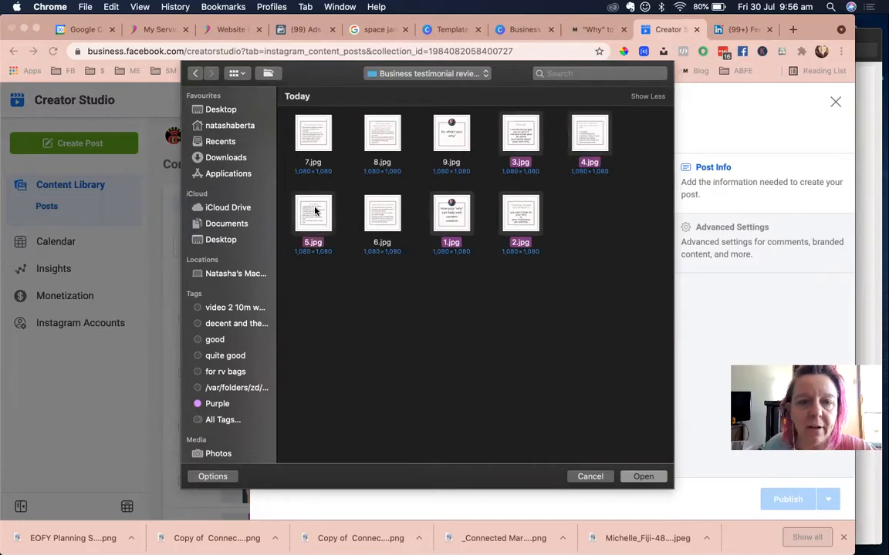
{"action": "left_click", "coordinate": [374, 212], "text": "super"}
{"action": "left_click", "coordinate": [318, 132], "text": "super"}
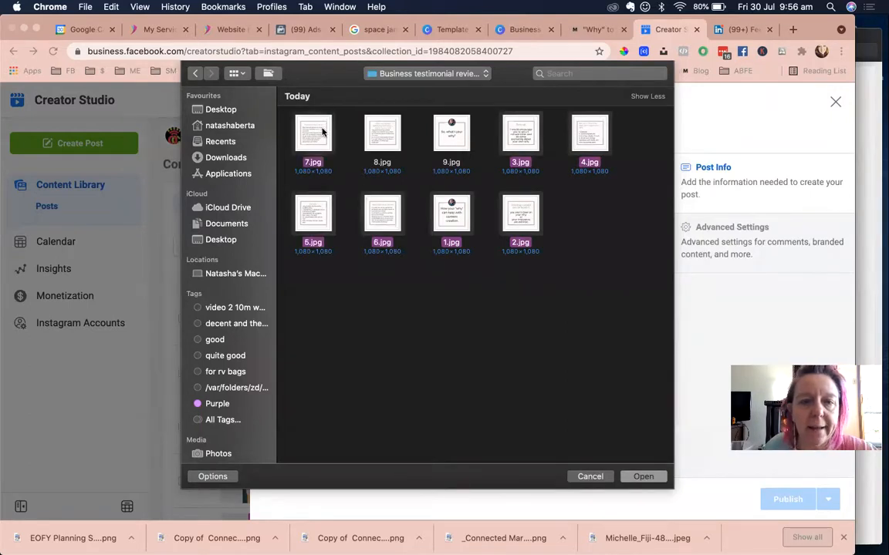
{"action": "left_click", "coordinate": [379, 134], "text": "super"}
{"action": "left_click", "coordinate": [444, 132], "text": "super"}
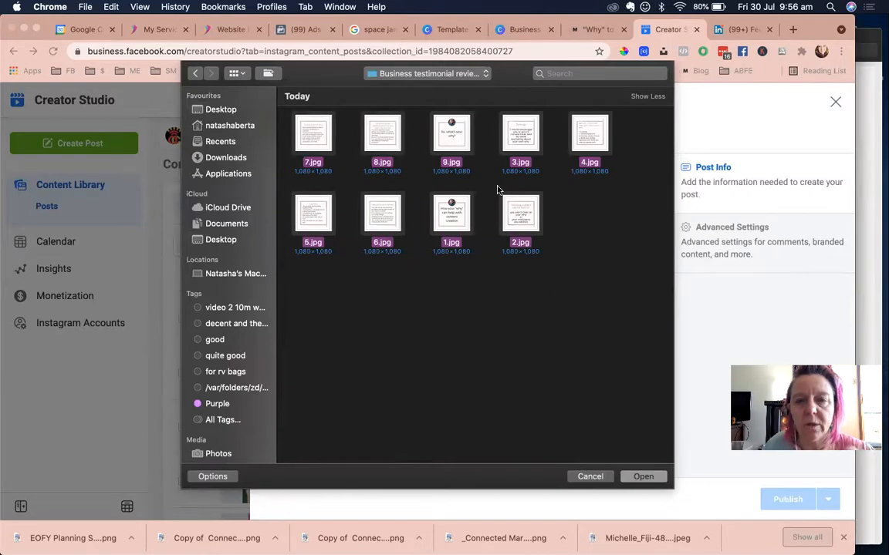
{"action": "left_click", "coordinate": [631, 478]}
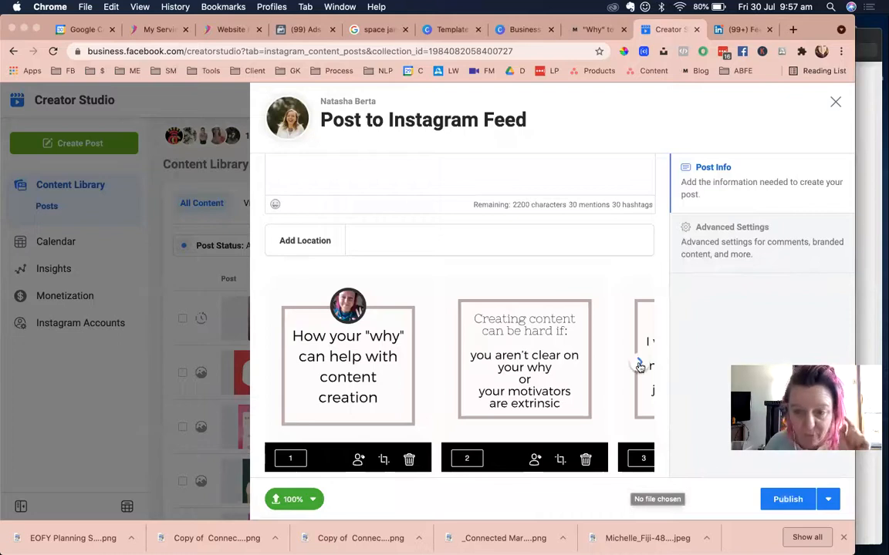
- Check the order of the uploaded carousel images from the first slide to the ninth, and return to the caption field
{"action": "left_click", "coordinate": [639, 364]}
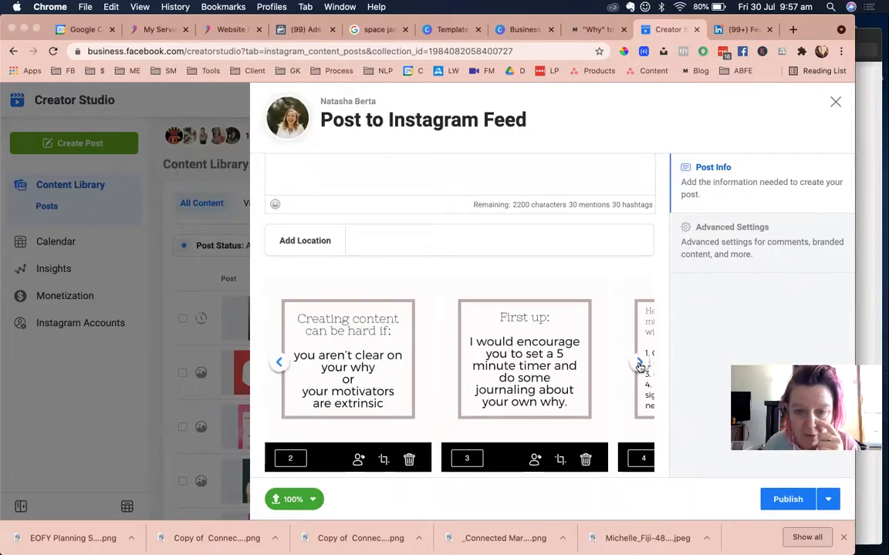
{"action": "left_click", "coordinate": [639, 364]}
{"action": "left_click", "coordinate": [640, 364]}
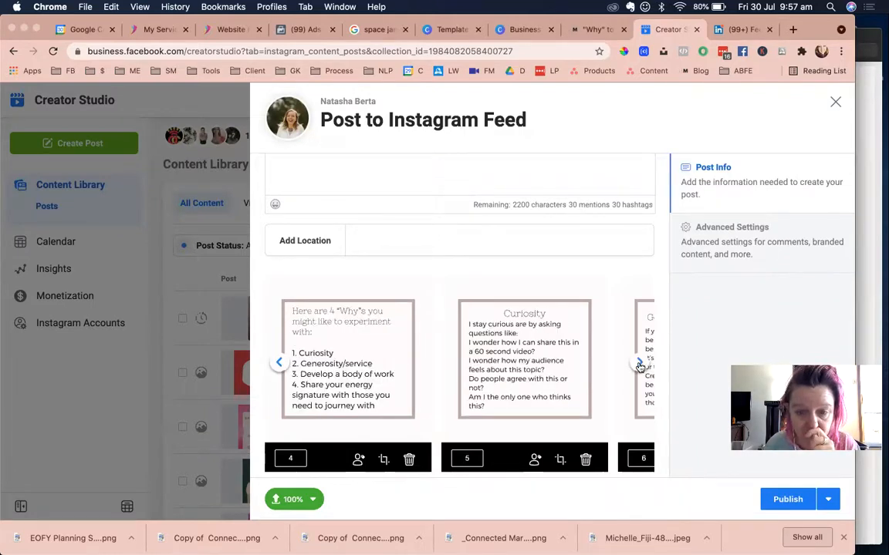
{"action": "left_click", "coordinate": [639, 364]}
{"action": "left_click", "coordinate": [639, 364]}
{"action": "left_click", "coordinate": [640, 365]}
{"action": "left_click", "coordinate": [639, 364]}
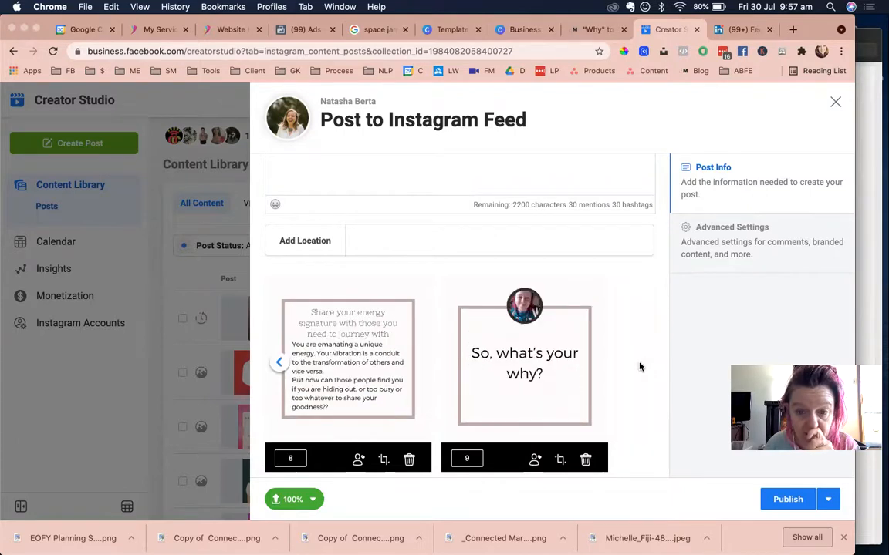
{"action": "scroll", "coordinate": [609, 374], "scroll_direction": "up", "scroll_amount": 3}
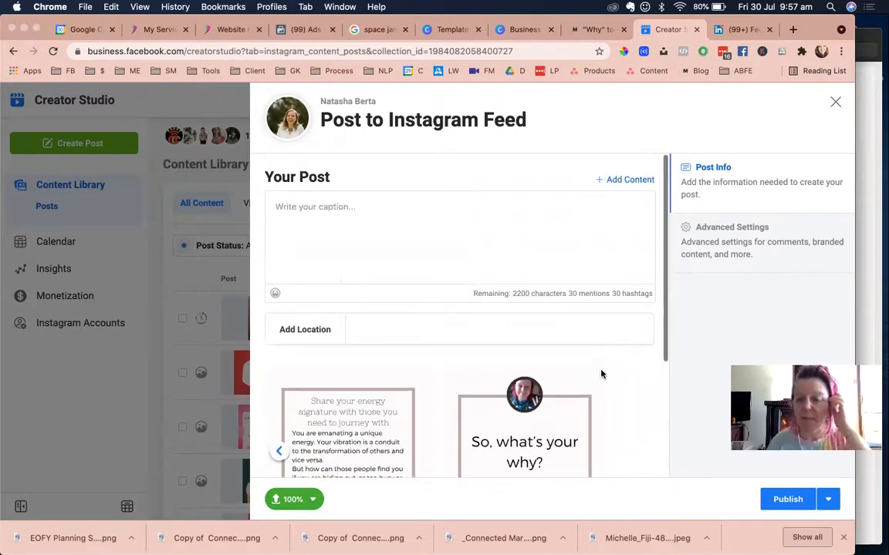
- Copy the blog post's introduction, from "Yesterday in the" to "these 4 'Why's…", into the Instagram post's caption
{"action": "left_click", "coordinate": [596, 30]}
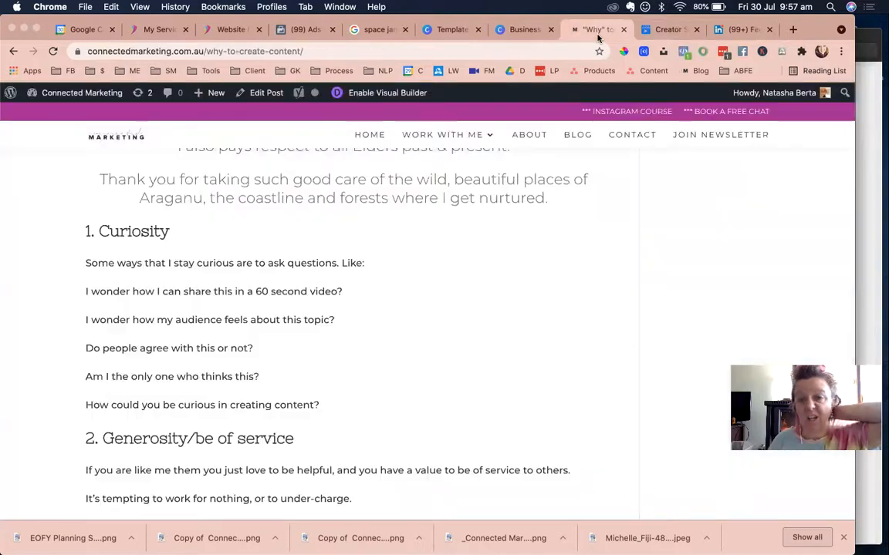
{"action": "scroll", "coordinate": [343, 243], "scroll_direction": "up", "scroll_amount": 10}
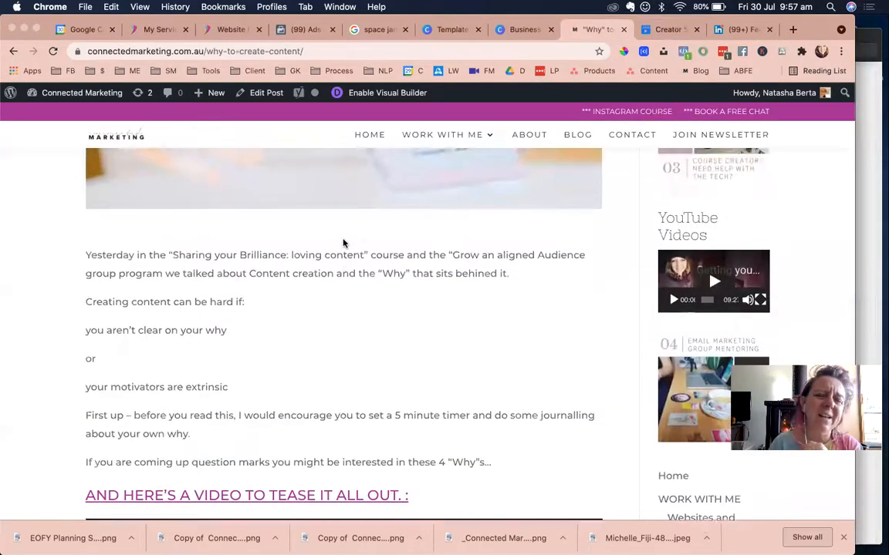
{"action": "scroll", "coordinate": [344, 243], "scroll_direction": "down", "scroll_amount": 3}
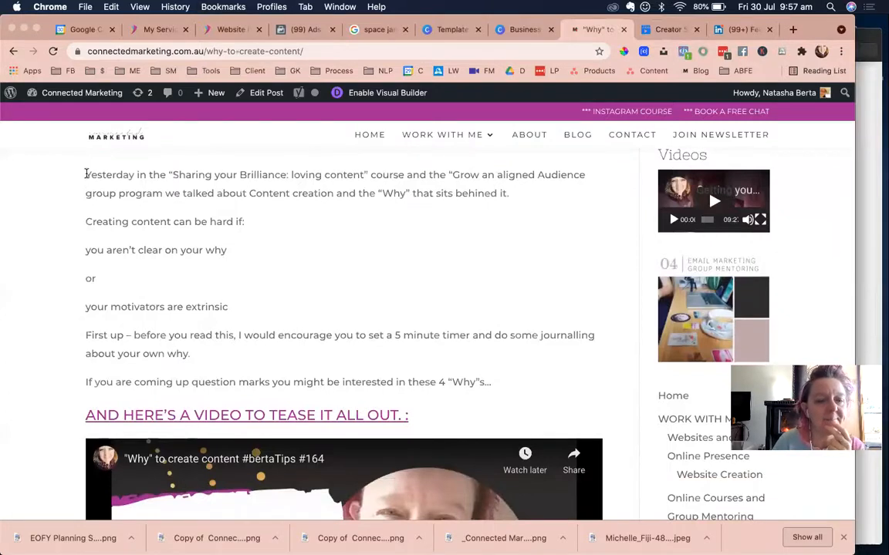
{"action": "left_click_drag", "start_coordinate": [86, 174], "coordinate": [505, 385]}
{"action": "key", "text": "super+c"}
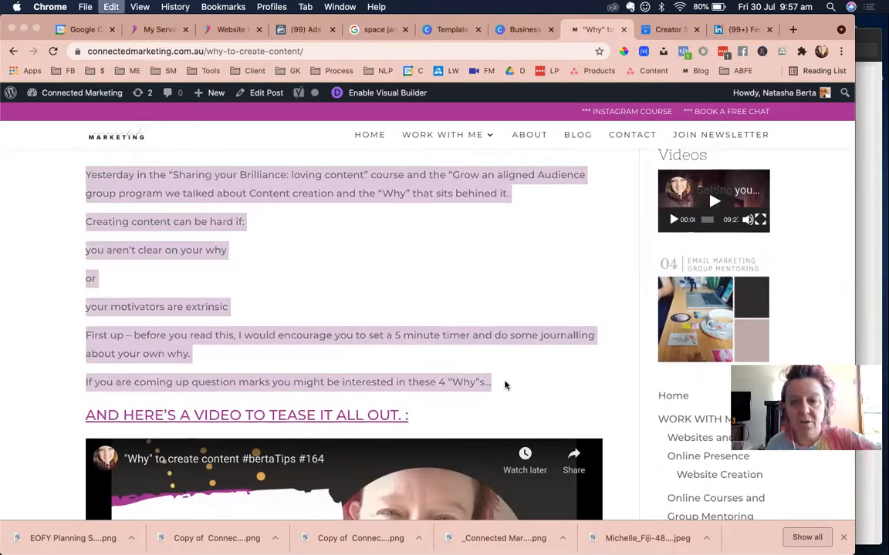
{"action": "left_click", "coordinate": [670, 30]}
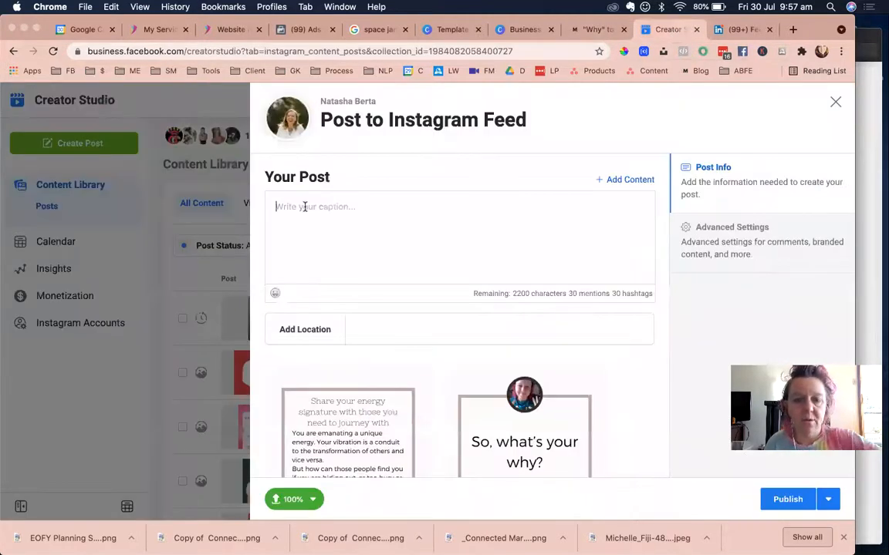
{"action": "key", "text": "super+v"}
{"action": "scroll", "coordinate": [328, 220], "scroll_direction": "up", "scroll_amount": 1}
{"action": "scroll", "coordinate": [331, 224], "scroll_direction": "down", "scroll_amount": 1}
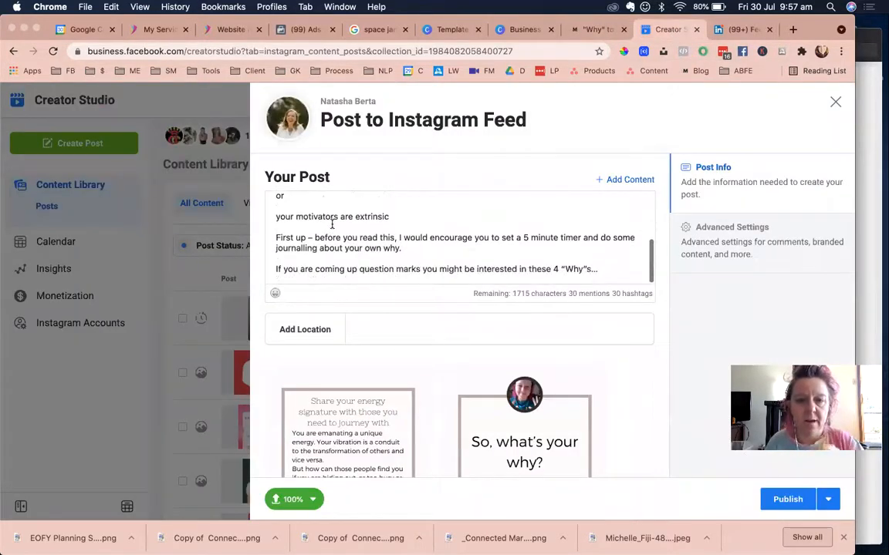
- End the caption with "Read more on the blog if you like via link in bio or" followed by the blog post's URL
{"action": "key", "text": "Return"}
{"action": "type", "text": "Read more on the blog if you like via link in bio or"}
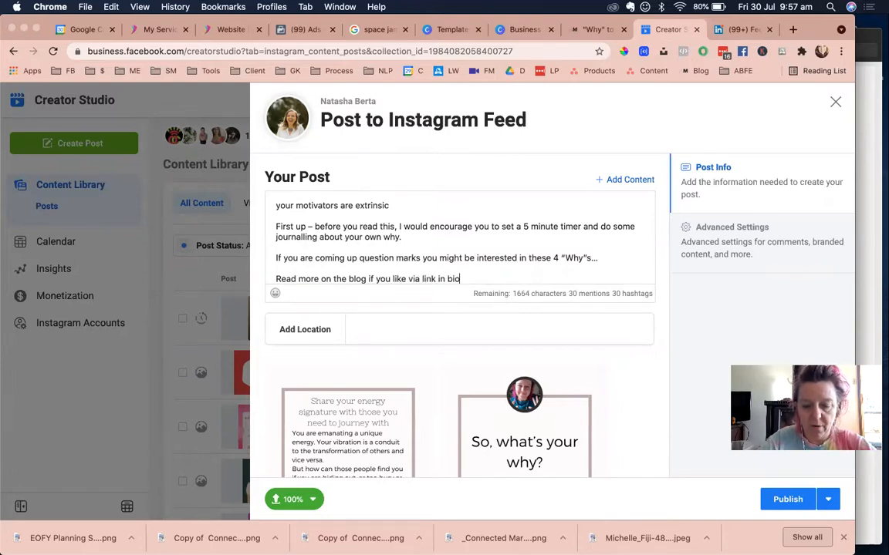
{"action": "left_click", "coordinate": [595, 29]}
{"action": "left_click", "coordinate": [518, 51]}
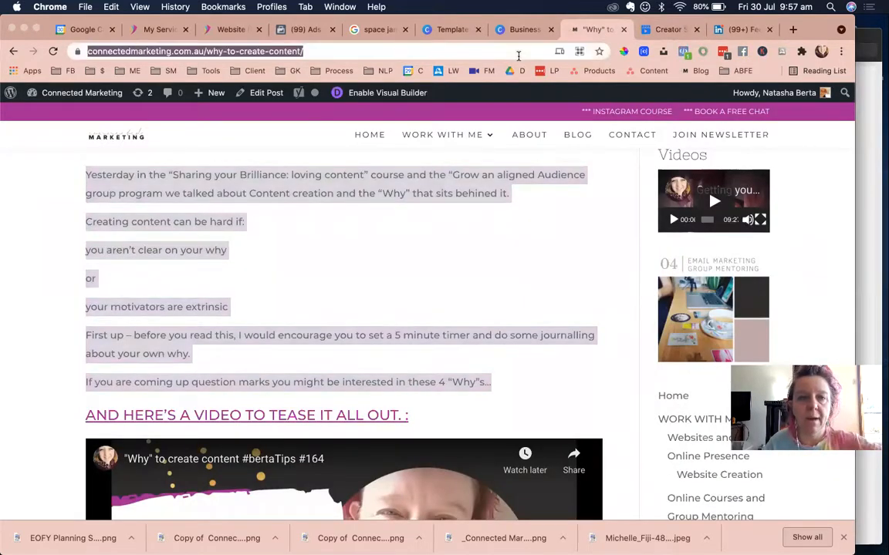
{"action": "left_click", "coordinate": [665, 29]}
{"action": "key", "text": "cmd+v"}
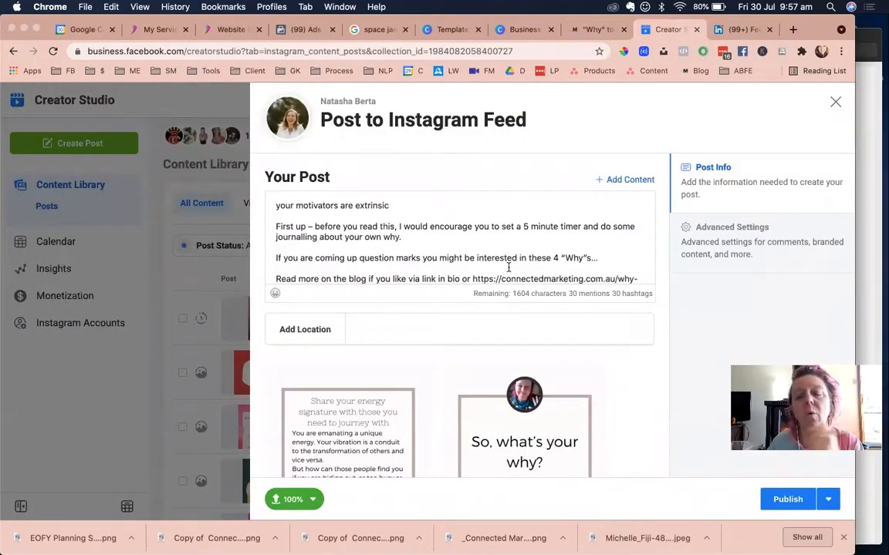
- Also share the post to the Connected Marketing Facebook page, scheduled for Jul 31, 2021 at 5:56 AM
{"action": "scroll", "coordinate": [540, 246], "scroll_direction": "down", "scroll_amount": 1}
{"action": "scroll", "coordinate": [494, 260], "scroll_direction": "down", "scroll_amount": 5}
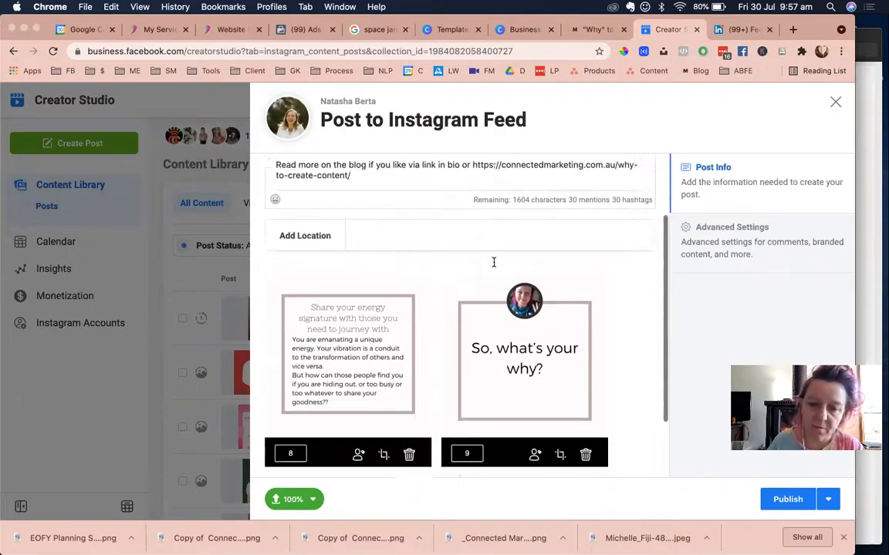
{"action": "left_click", "coordinate": [268, 432]}
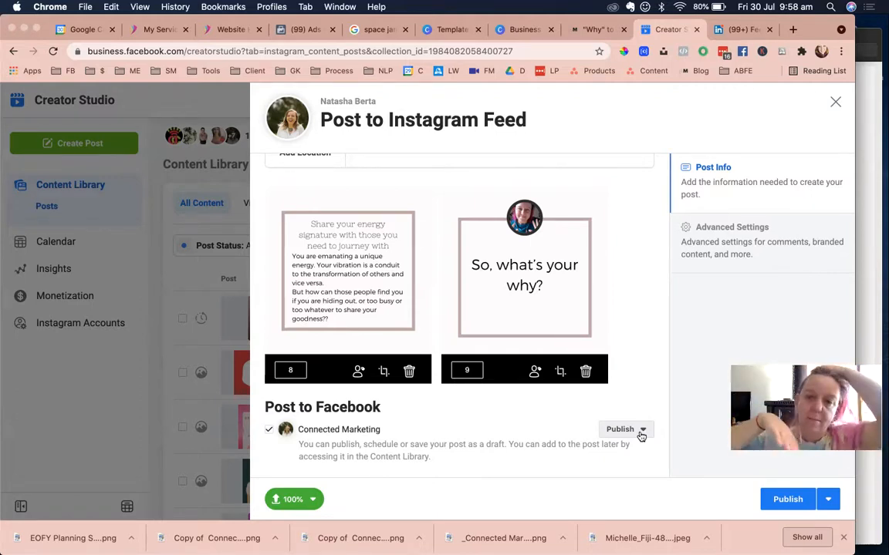
{"action": "left_click", "coordinate": [641, 434]}
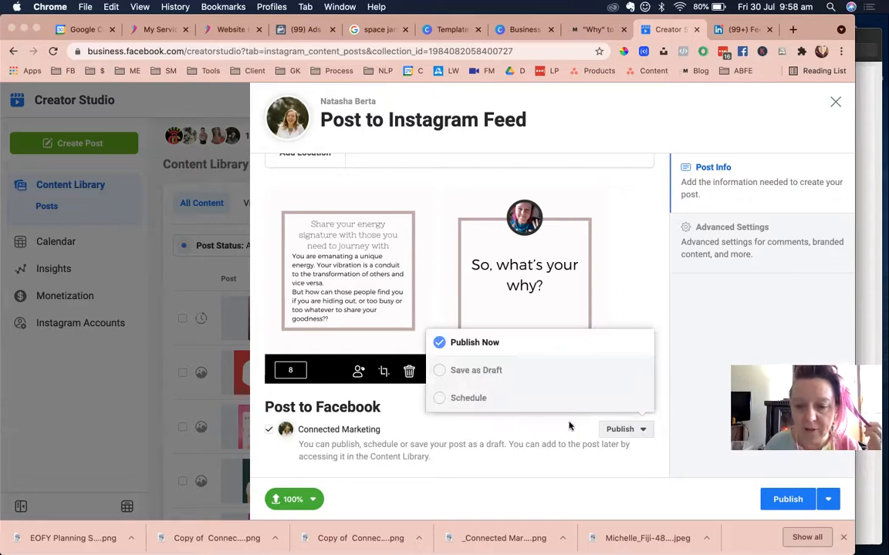
{"action": "left_click", "coordinate": [456, 398]}
{"action": "left_click", "coordinate": [460, 378]}
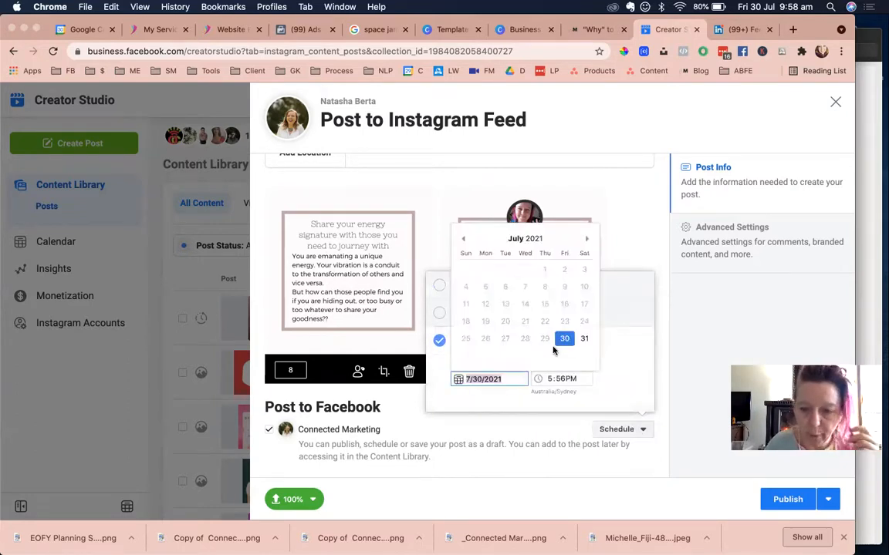
{"action": "left_click", "coordinate": [584, 339]}
{"action": "left_click", "coordinate": [570, 380]}
{"action": "key", "text": "a"}
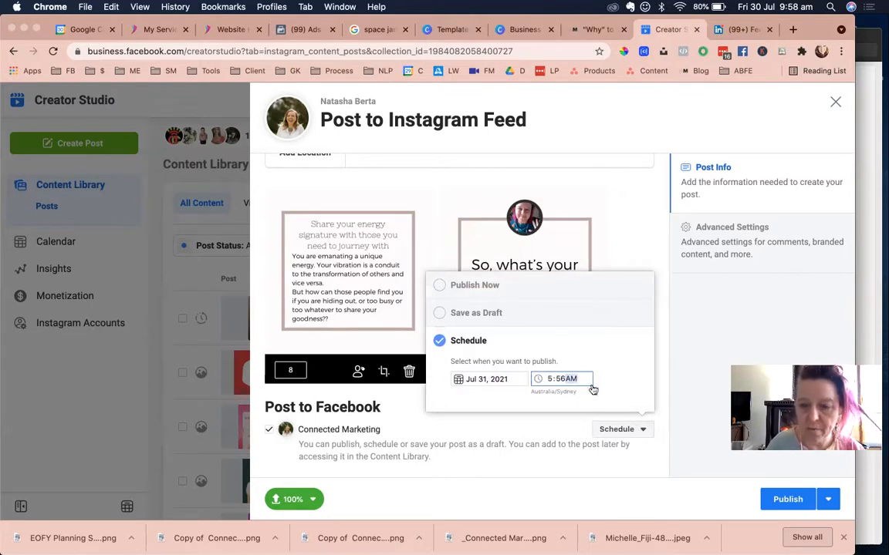
- Set the Instagram post's publishing time to Jul 31, 2021 at 5:56 AM and schedule it
{"action": "left_click", "coordinate": [826, 499]}
{"action": "left_click", "coordinate": [629, 439]}
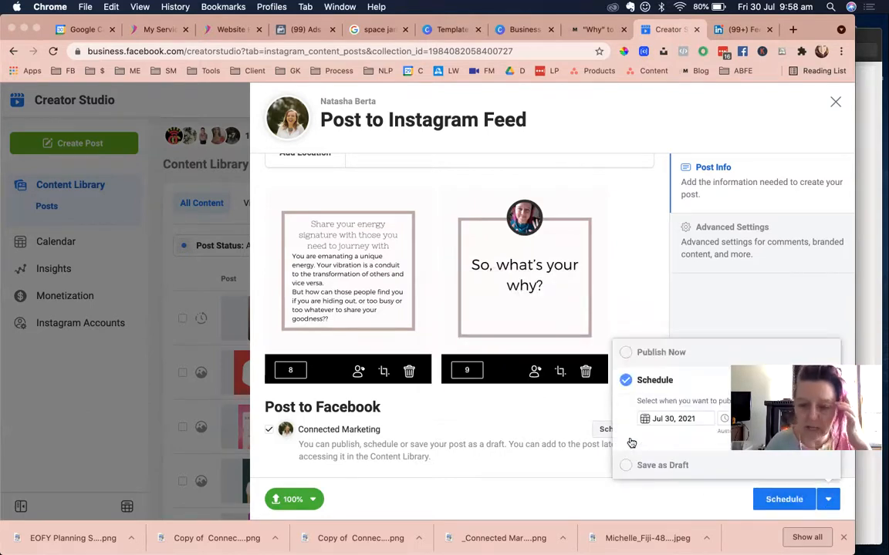
{"action": "left_click", "coordinate": [648, 421]}
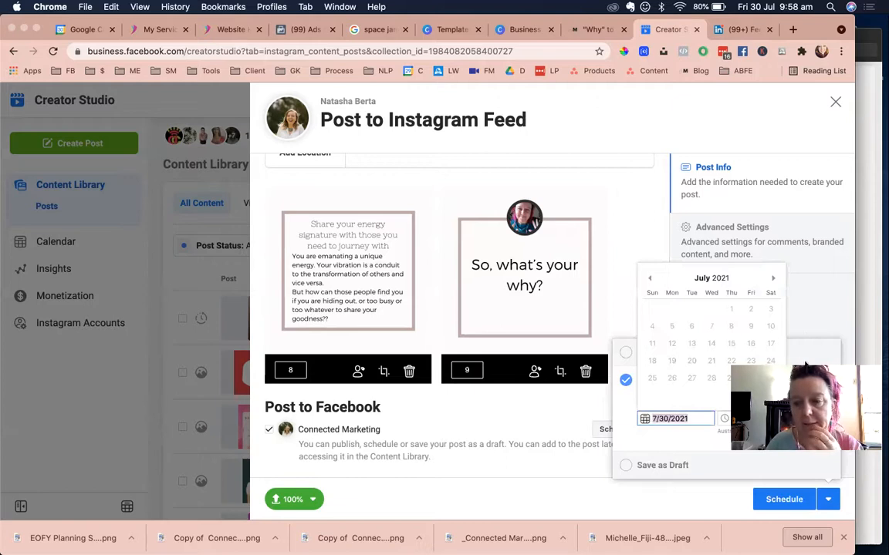
{"action": "left_click", "coordinate": [769, 377]}
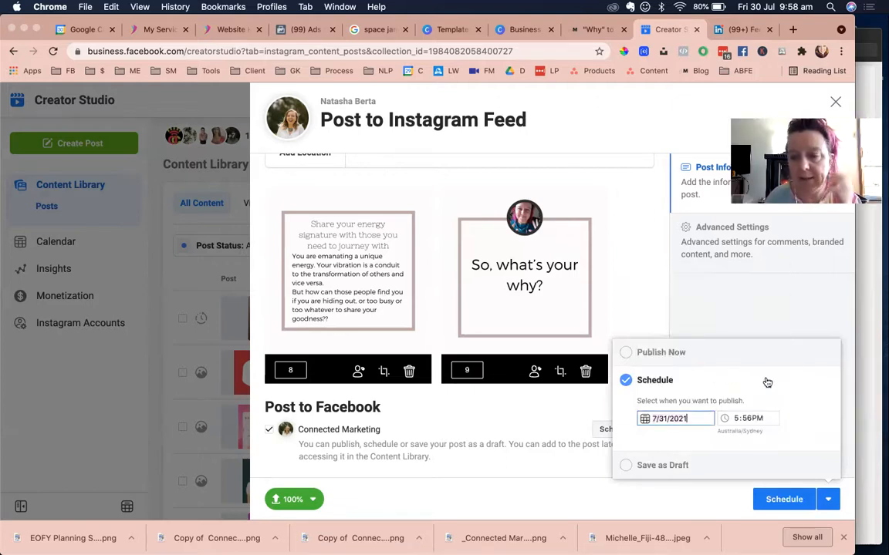
{"action": "left_click", "coordinate": [757, 420]}
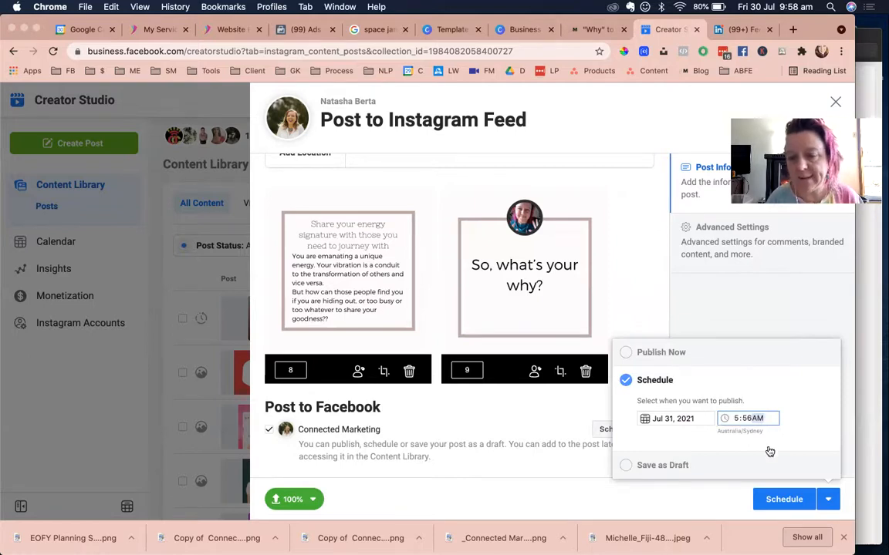
{"action": "left_click", "coordinate": [729, 506]}
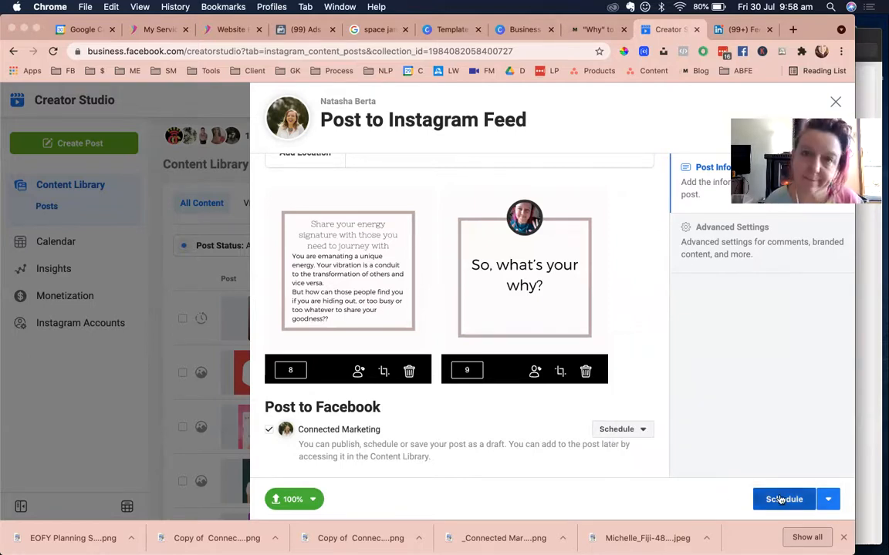
{"action": "left_click", "coordinate": [781, 500]}
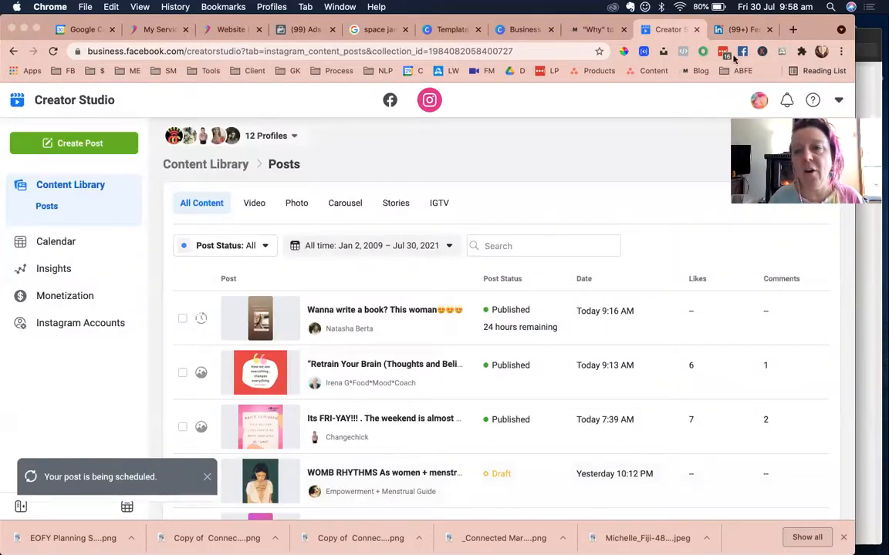
- Switch to LinkedIn and start a new post that shares a document
{"action": "left_click", "coordinate": [740, 30]}
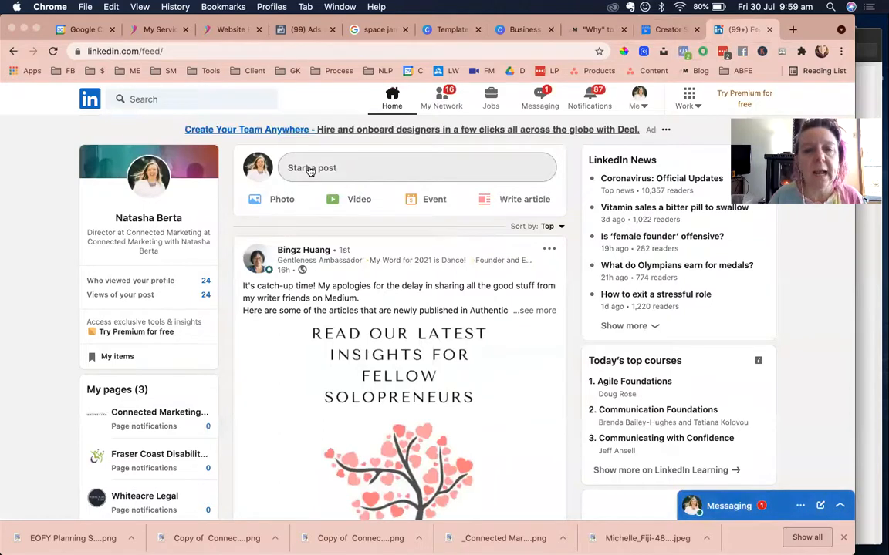
{"action": "left_click", "coordinate": [310, 169]}
{"action": "left_click", "coordinate": [577, 122]}
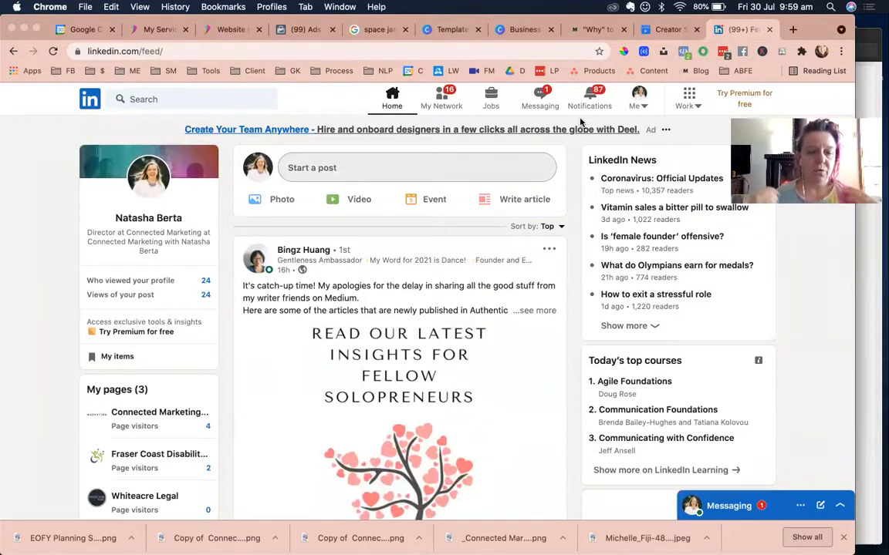
{"action": "left_click", "coordinate": [370, 169]}
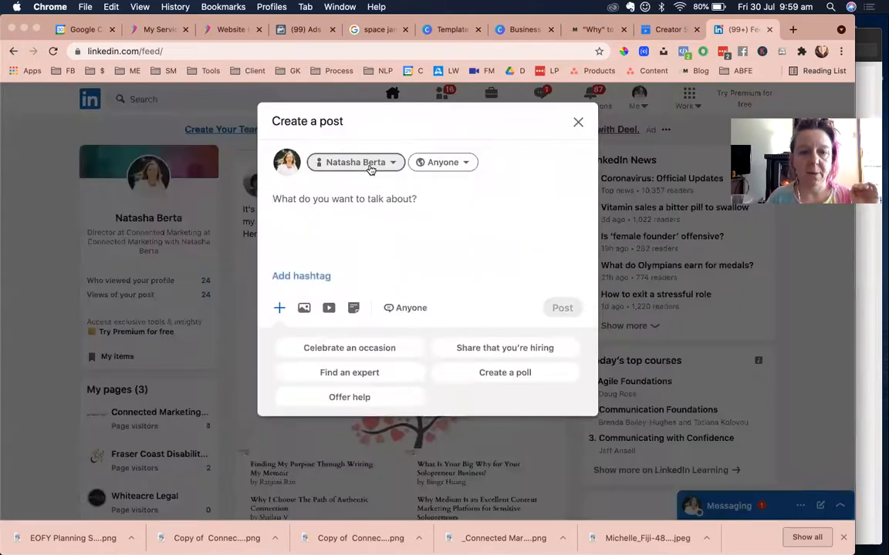
{"action": "left_click", "coordinate": [353, 308]}
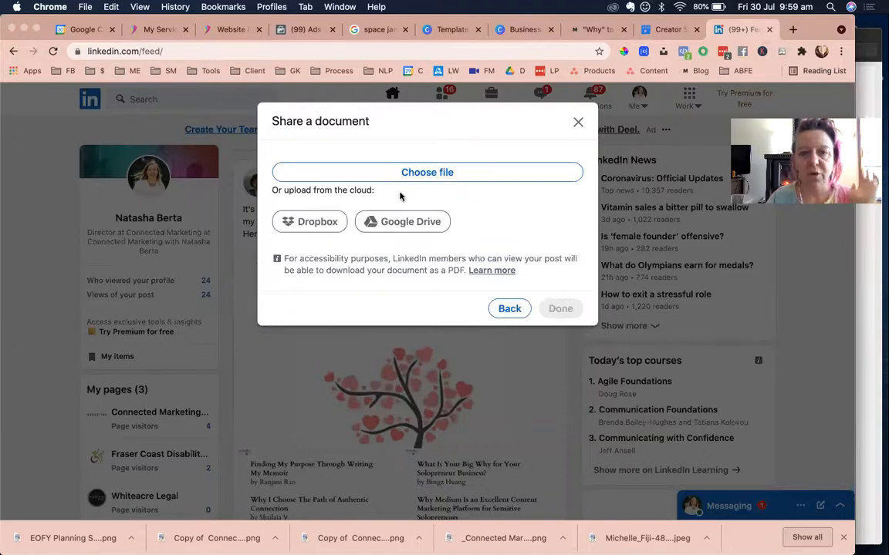
- Upload Business testimonial review Instagram feed post.pdf from Downloads to the LinkedIn post
{"action": "left_click", "coordinate": [419, 173]}
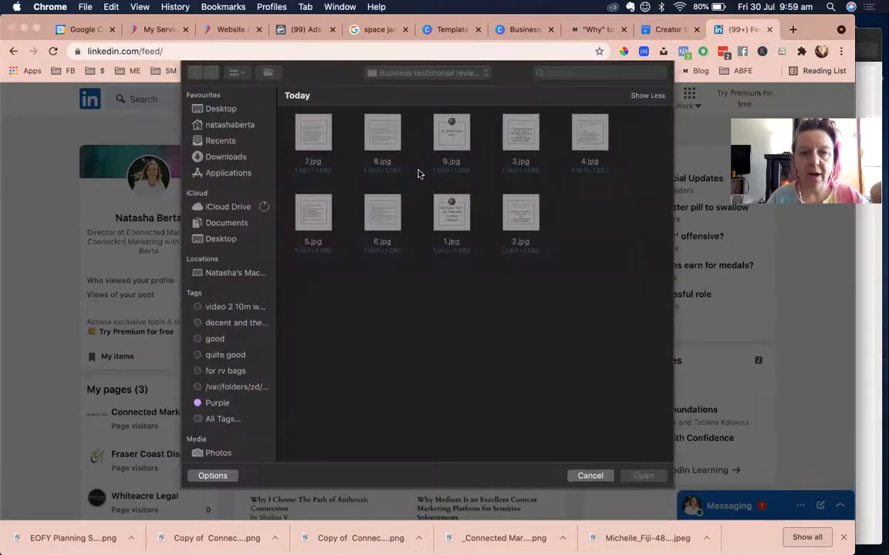
{"action": "left_click", "coordinate": [229, 157]}
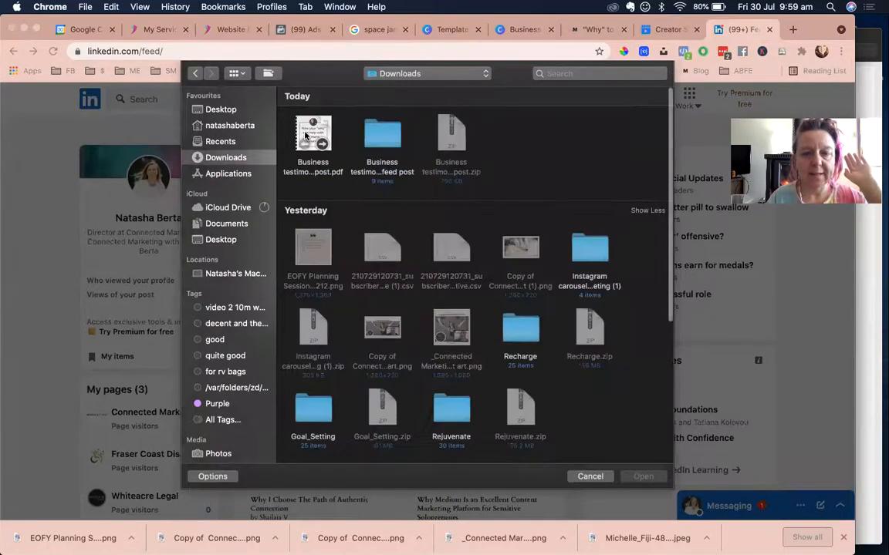
{"action": "left_click", "coordinate": [297, 130]}
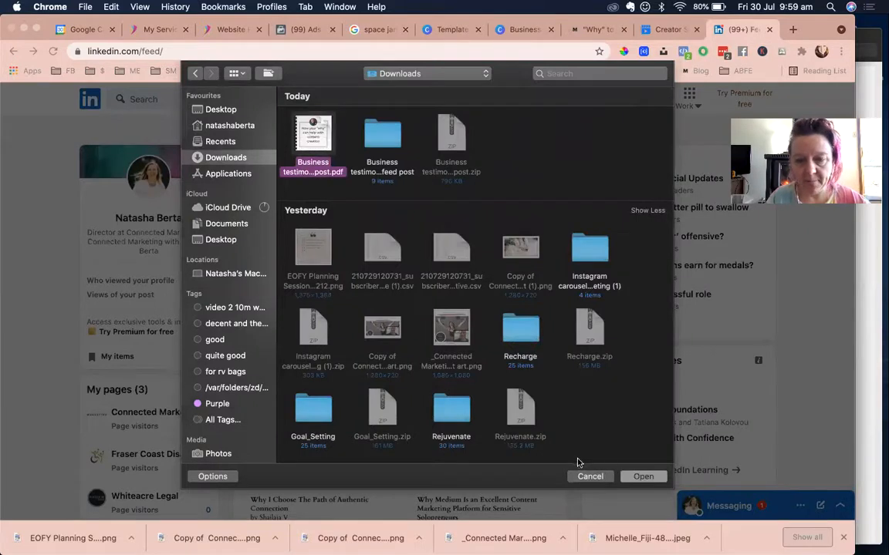
{"action": "left_click", "coordinate": [641, 476]}
- Title the document "How to use your "Why" to create content"
{"action": "left_click", "coordinate": [353, 179]}
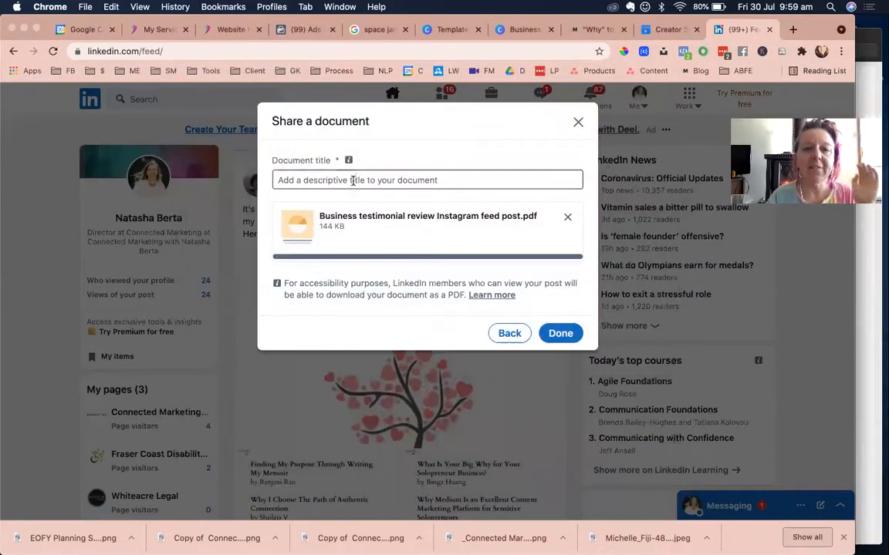
{"action": "type", "text": "Use y"}
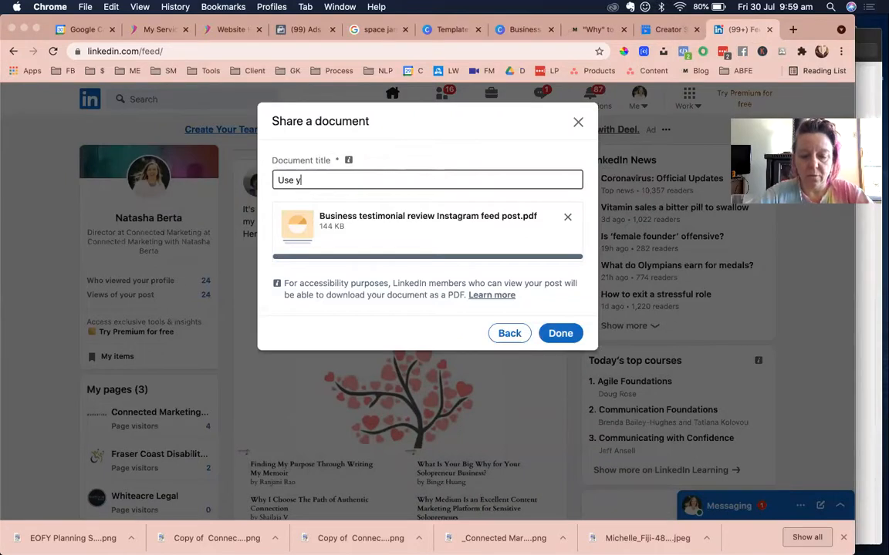
{"action": "type", "text": "our \"Why"}
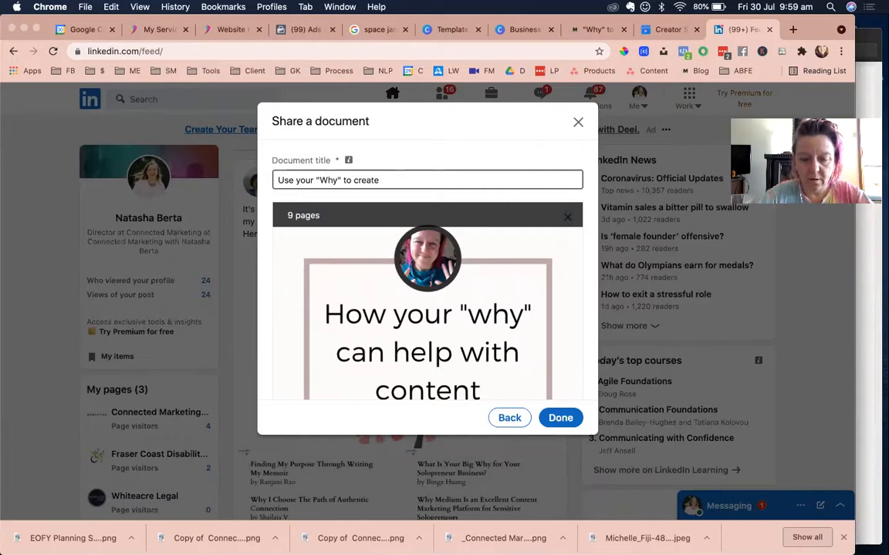
{"action": "type", "text": "How to"}
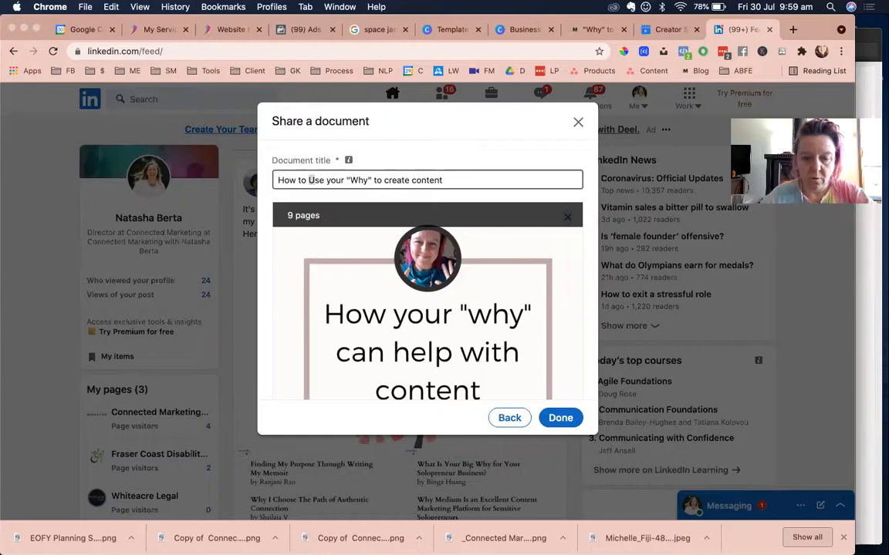
- Preview the document's first five pages and add it to the LinkedIn post
{"action": "scroll", "coordinate": [460, 281], "scroll_direction": "down", "scroll_amount": 5}
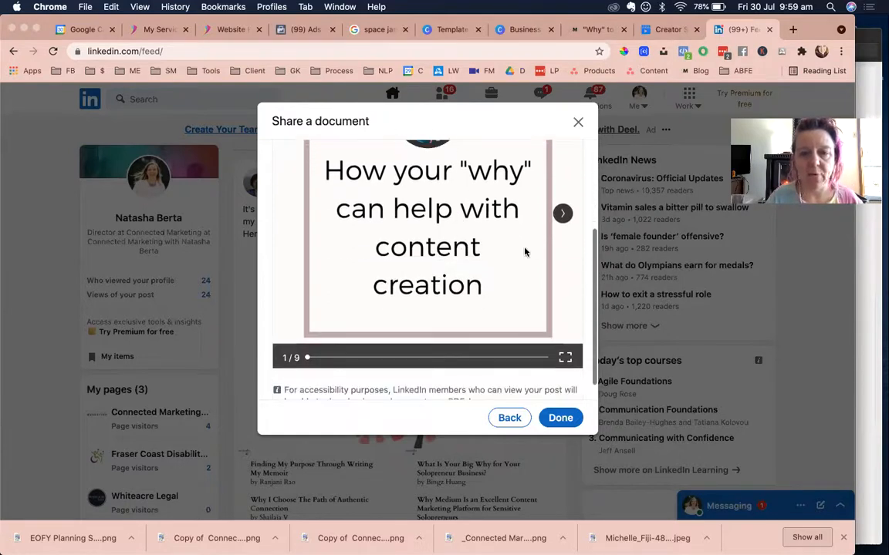
{"action": "scroll", "coordinate": [524, 252], "scroll_direction": "up", "scroll_amount": 2}
{"action": "left_click", "coordinate": [563, 244]}
{"action": "left_click", "coordinate": [562, 245]}
{"action": "left_click", "coordinate": [562, 243]}
{"action": "left_click", "coordinate": [563, 244]}
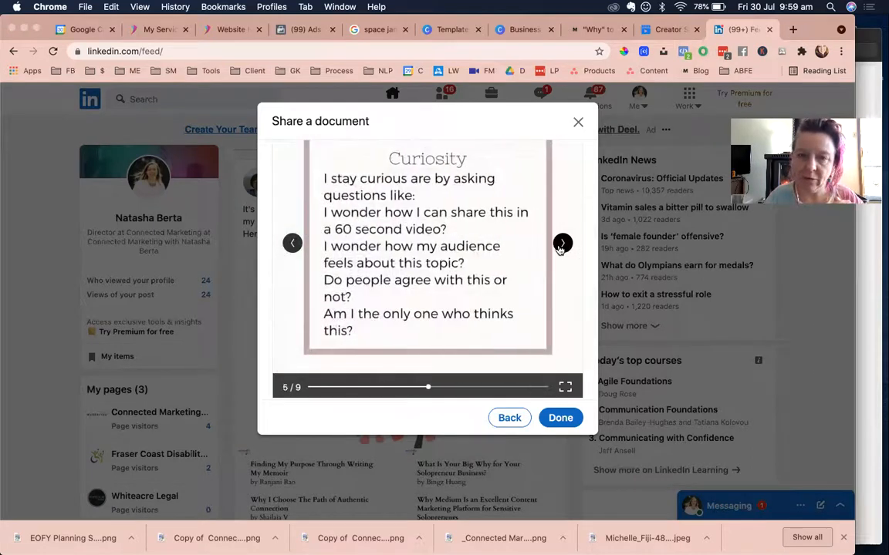
{"action": "left_click", "coordinate": [558, 417]}
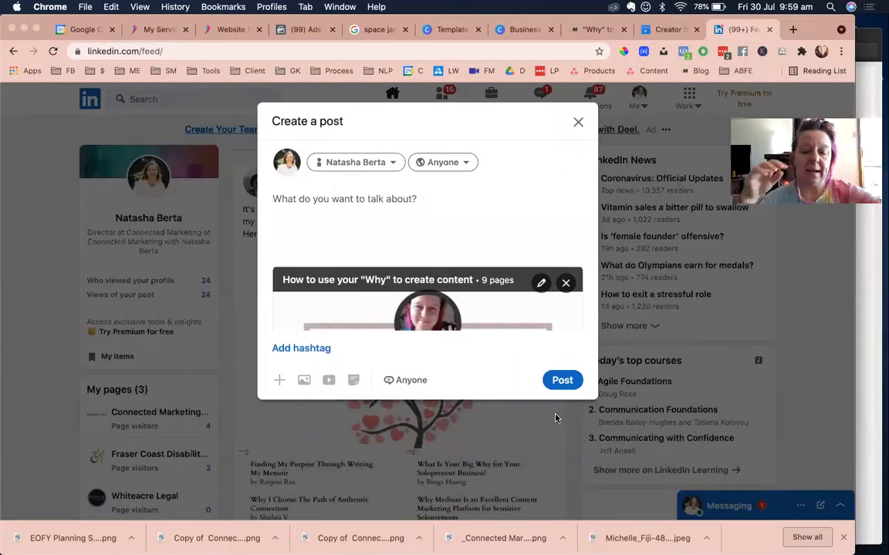
{"action": "type", "text": "https://connectedmarketing.com.au/why-to-create-content/"}
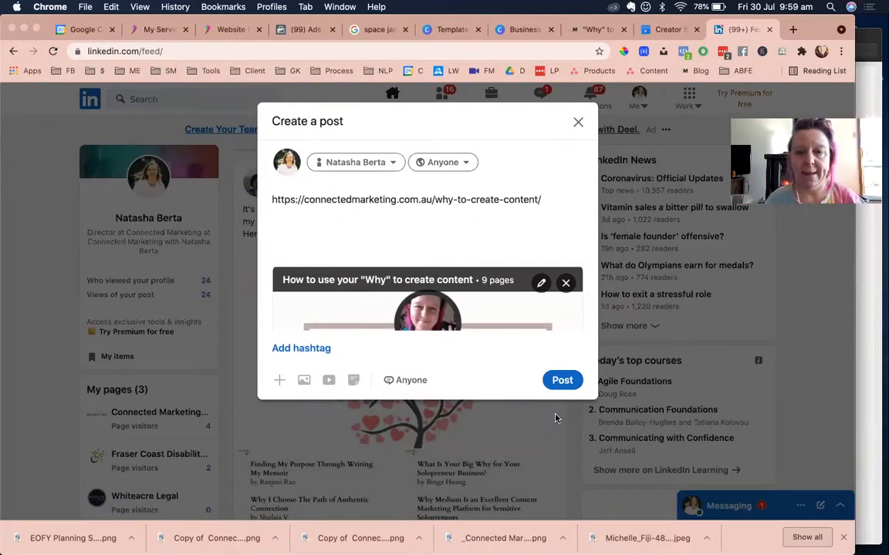
{"action": "left_click", "coordinate": [596, 29]}
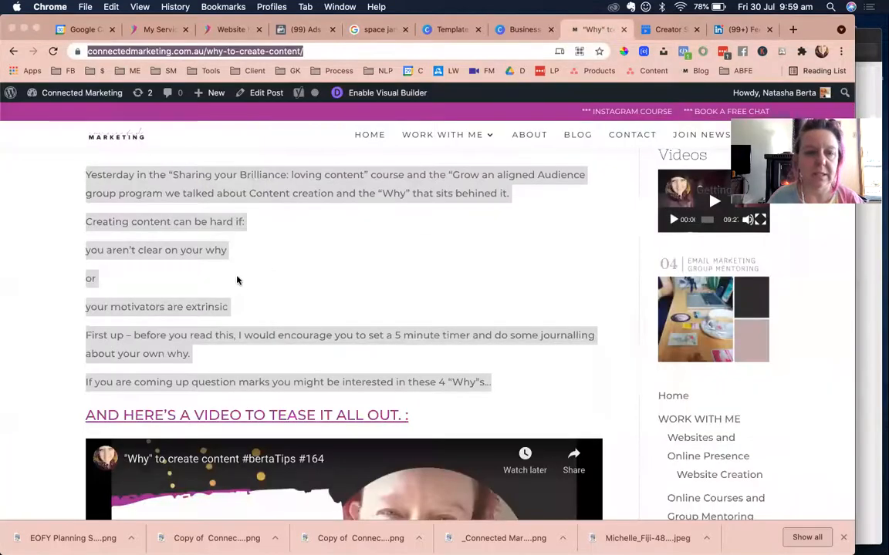
{"action": "left_click", "coordinate": [238, 280]}
{"action": "scroll", "coordinate": [154, 254], "scroll_direction": "up", "scroll_amount": 2}
{"action": "left_click_drag", "start_coordinate": [84, 225], "coordinate": [492, 438]}
{"action": "key", "text": "super+c"}
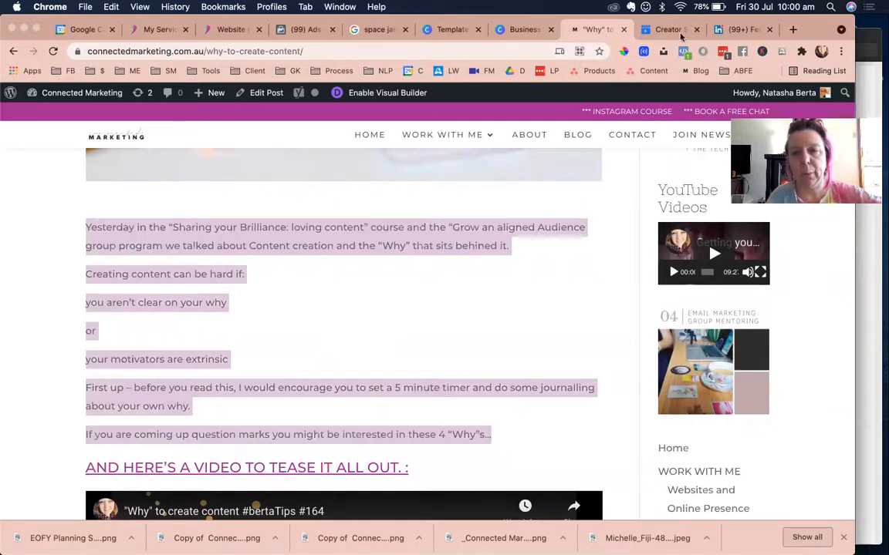
{"action": "left_click", "coordinate": [741, 29]}
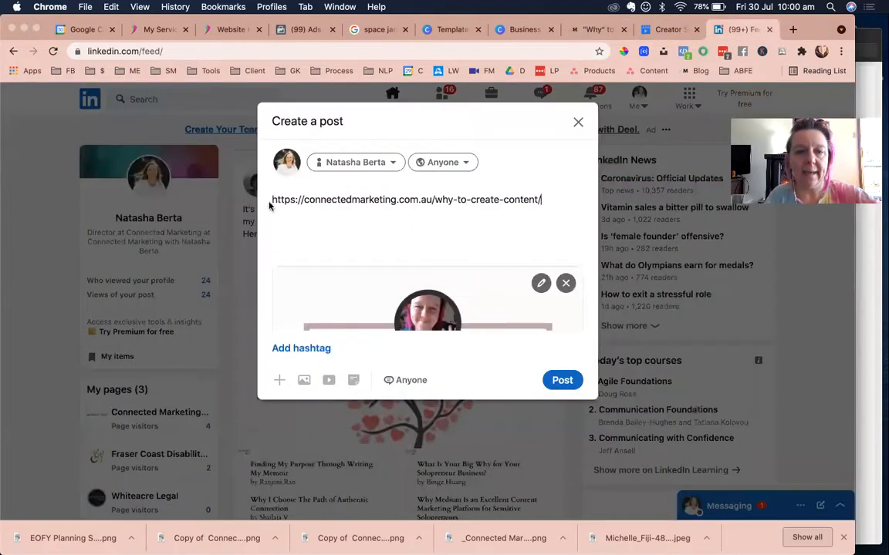
{"action": "key", "text": "super+v"}
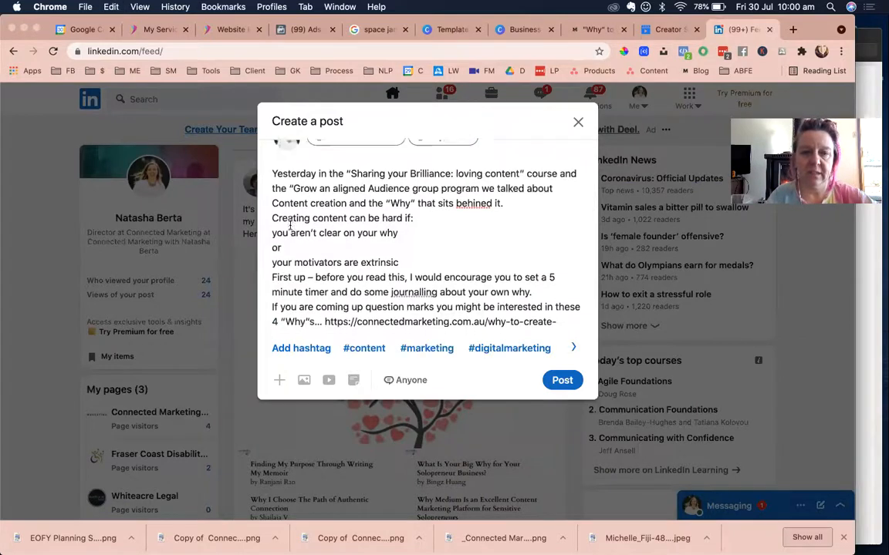
- Add "read more in the blog:" before the link and separate the link from it with a blank line
{"action": "type", "text": "read more in the "}
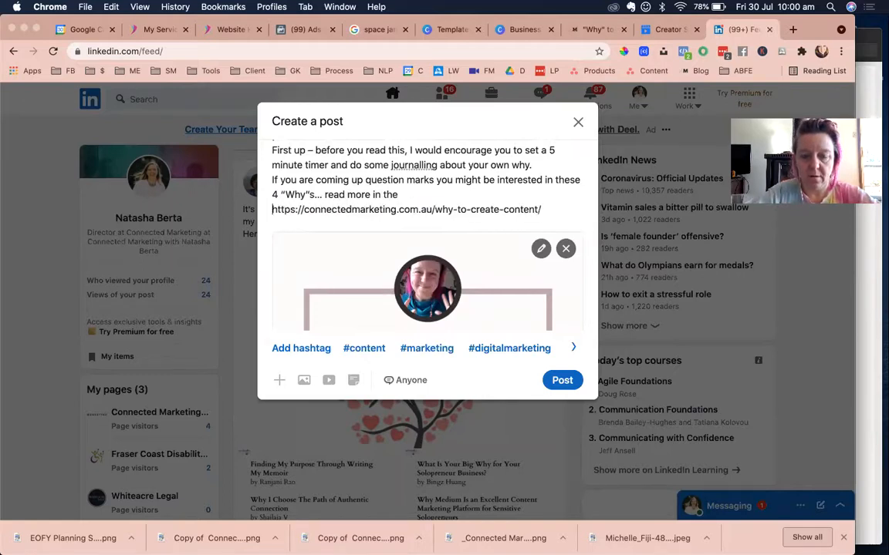
{"action": "type", "text": "blog"}
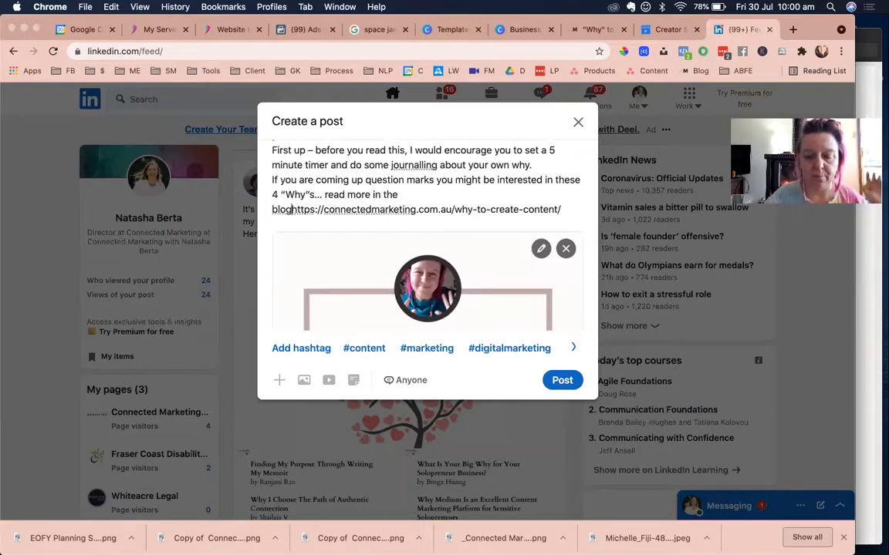
{"action": "type", "text": ":"}
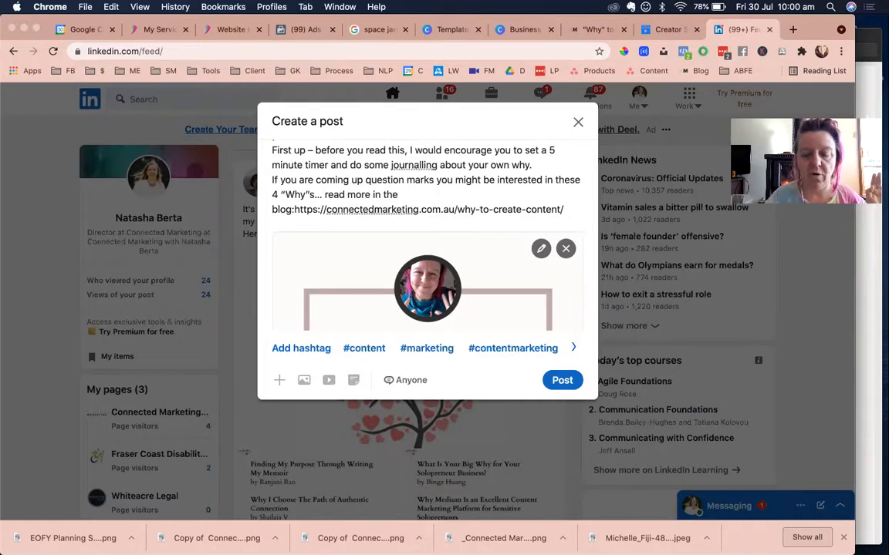
{"action": "key", "text": "Return"}
{"action": "key", "text": "Return"}
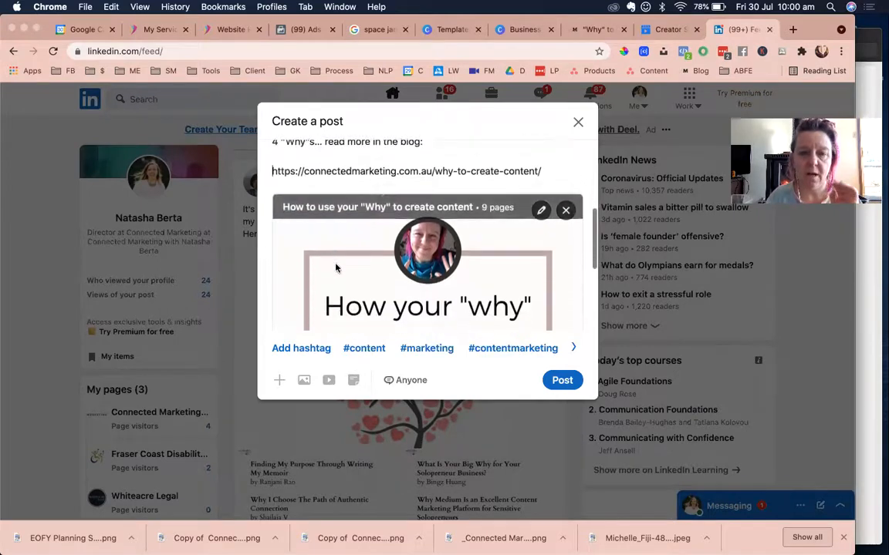
- Publish the LinkedIn post and page through its document in the feed to the page listing the four "Why"s
{"action": "scroll", "coordinate": [339, 270], "scroll_direction": "down", "scroll_amount": 4}
{"action": "left_click", "coordinate": [562, 380]}
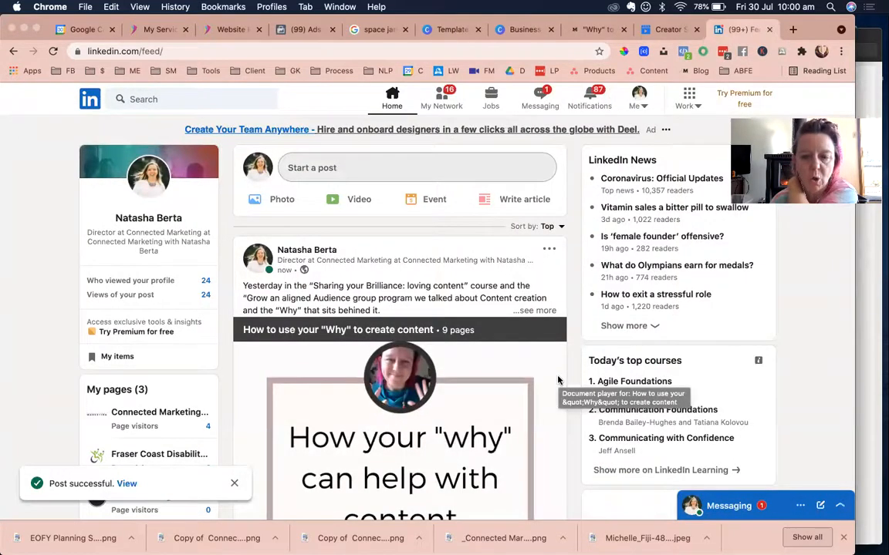
{"action": "scroll", "coordinate": [557, 377], "scroll_direction": "down", "scroll_amount": 4}
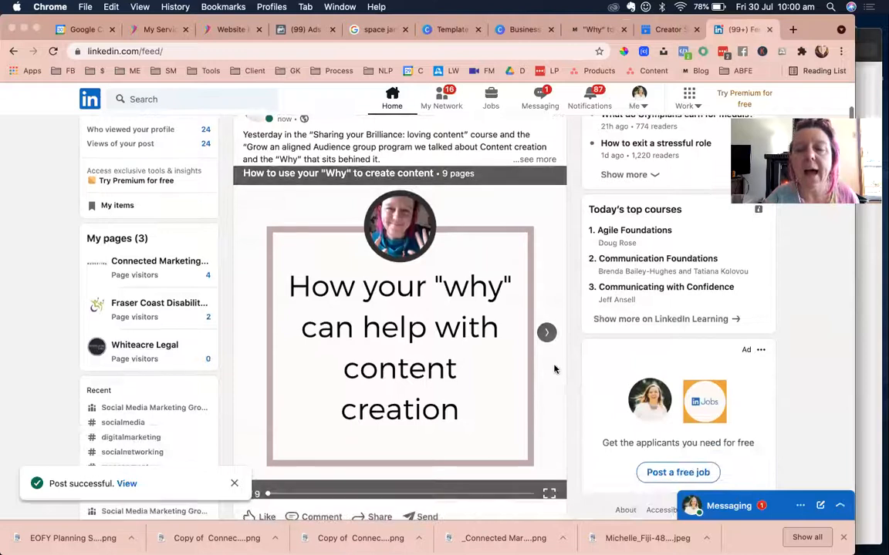
{"action": "left_click", "coordinate": [547, 334]}
{"action": "left_click", "coordinate": [546, 333]}
{"action": "left_click", "coordinate": [546, 333]}
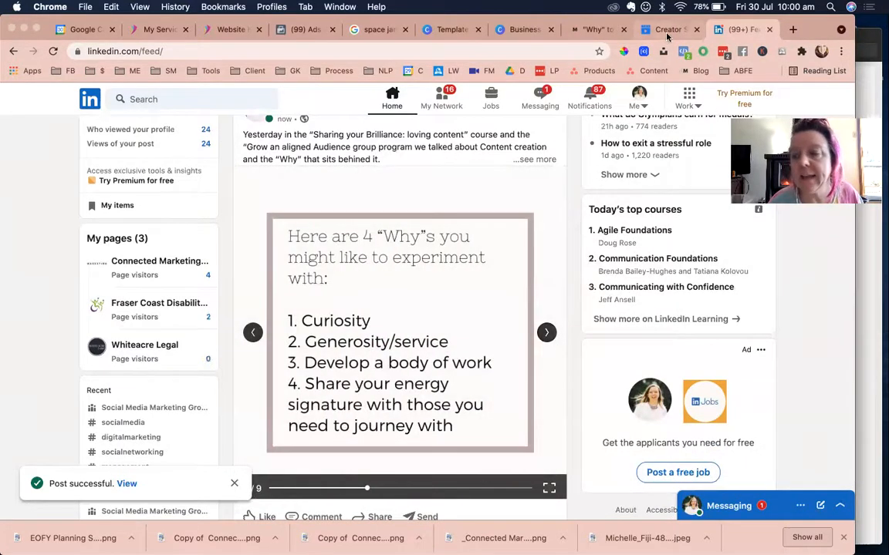